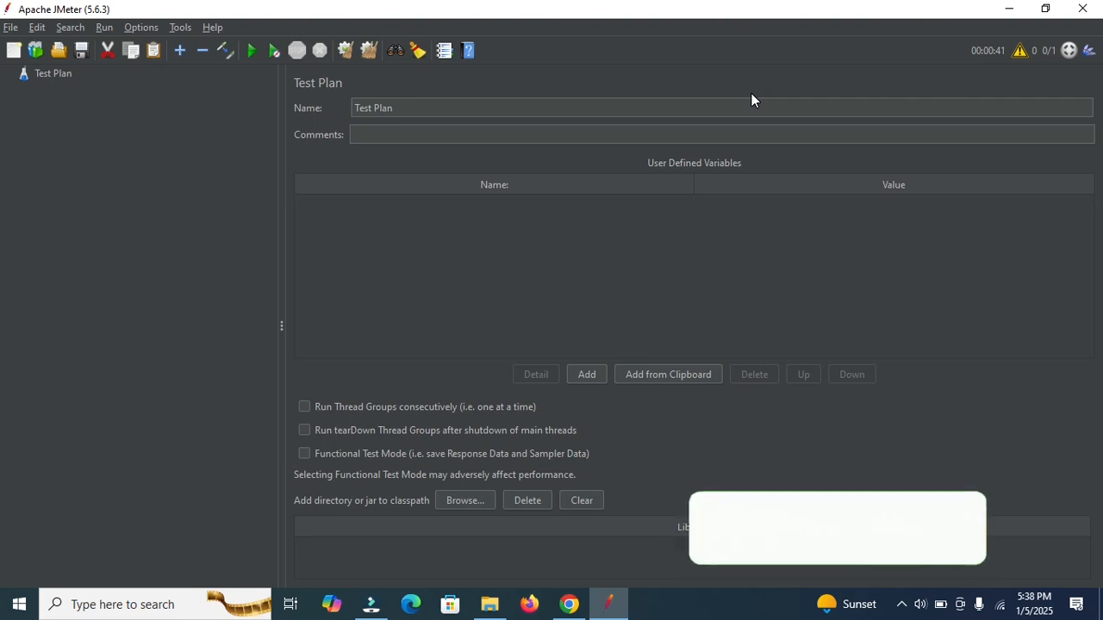
# Step: Open the Plugins Manager and look through the installed plugins, available plugins and upgrades
pyautogui.click(139, 26)
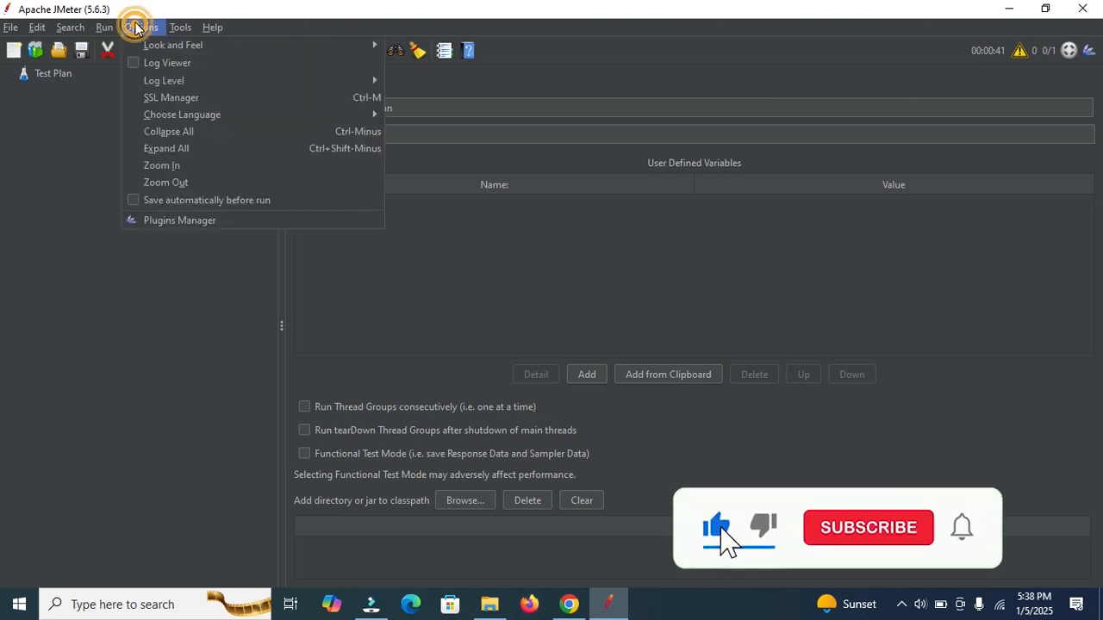
pyautogui.click(190, 220)
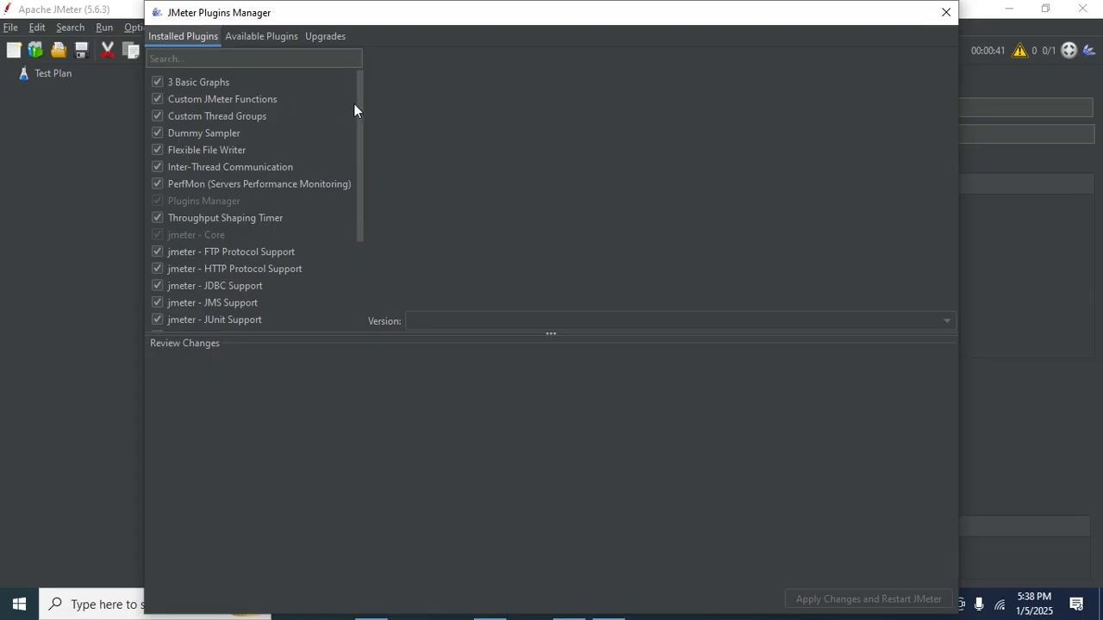
pyautogui.moveTo(359, 98)
pyautogui.mouseDown()
pyautogui.moveTo(354, 222)
pyautogui.moveTo(353, 113)
pyautogui.moveTo(342, 202)
pyautogui.moveTo(343, 107)
pyautogui.mouseUp()
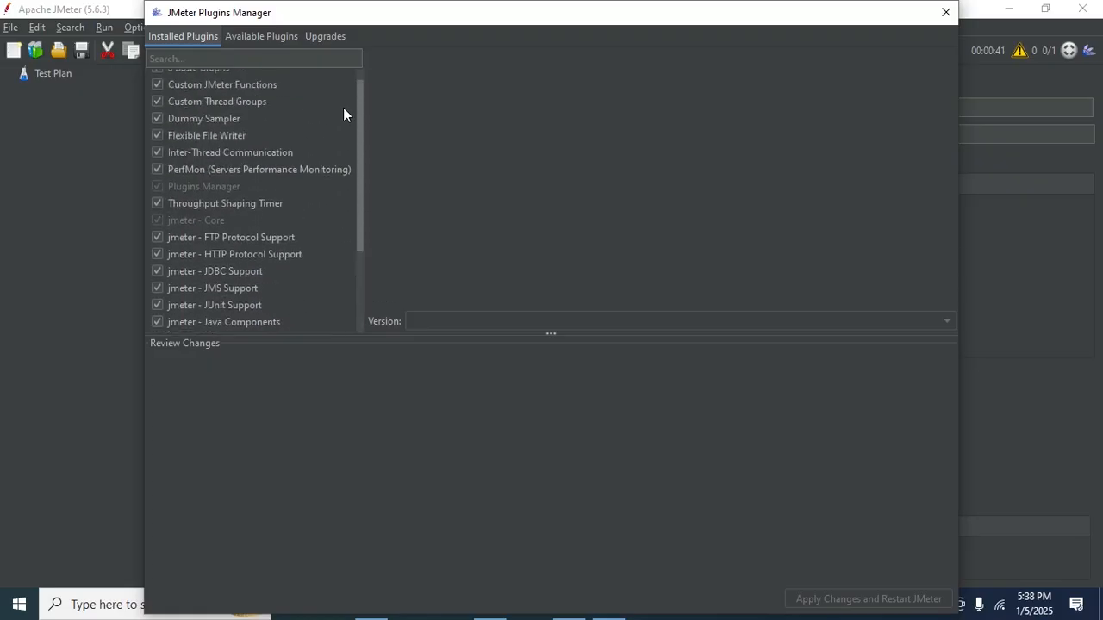
pyautogui.click(258, 60)
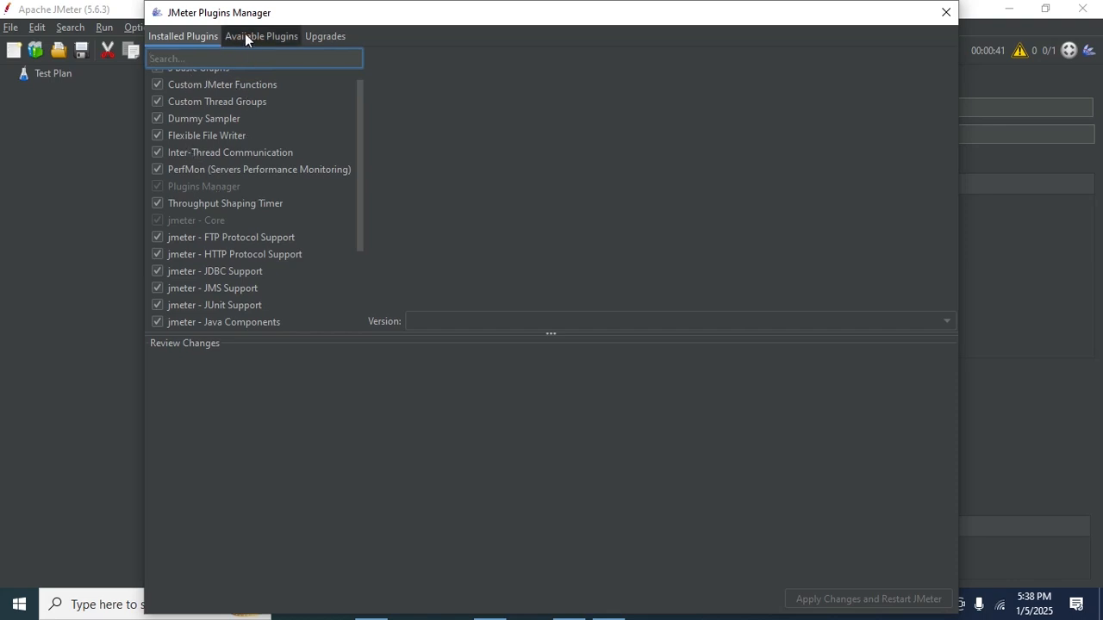
pyautogui.click(254, 41)
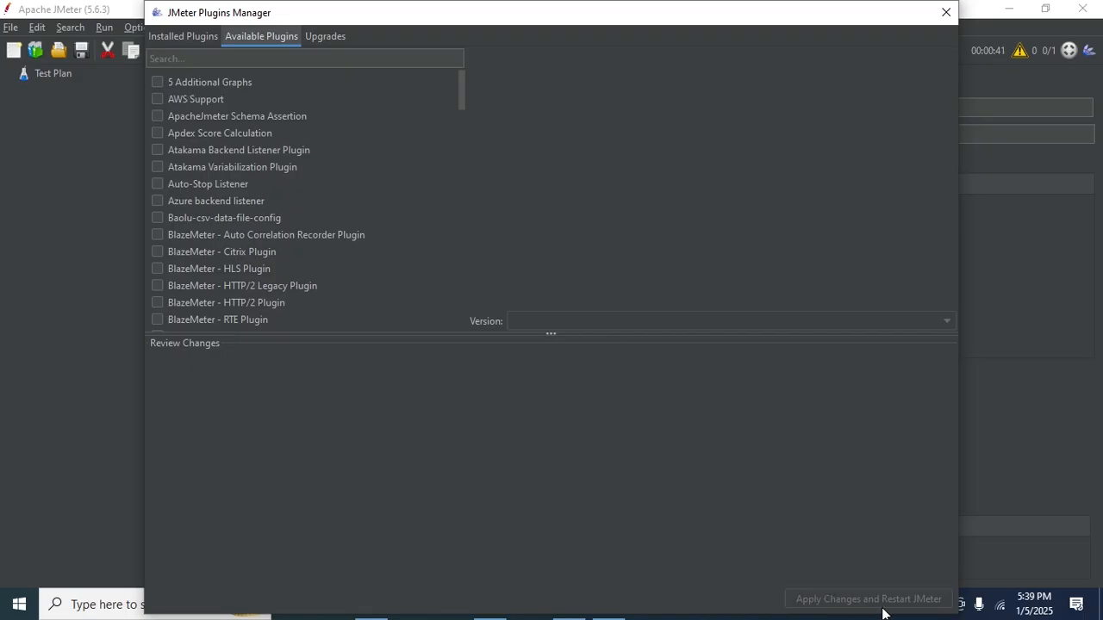
pyautogui.click(332, 36)
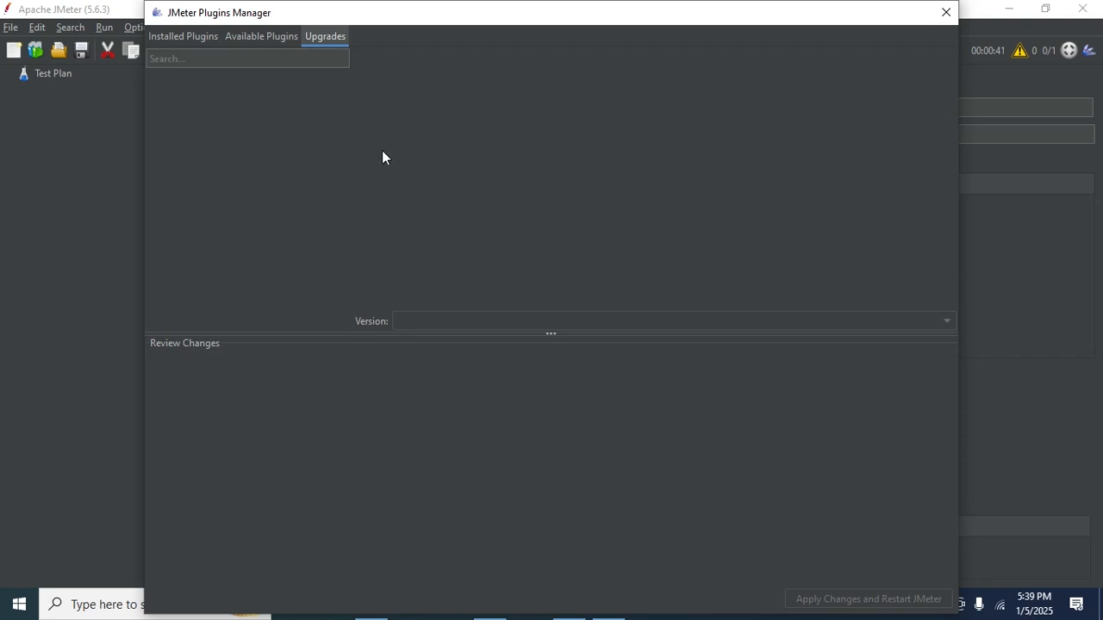
pyautogui.click(267, 33)
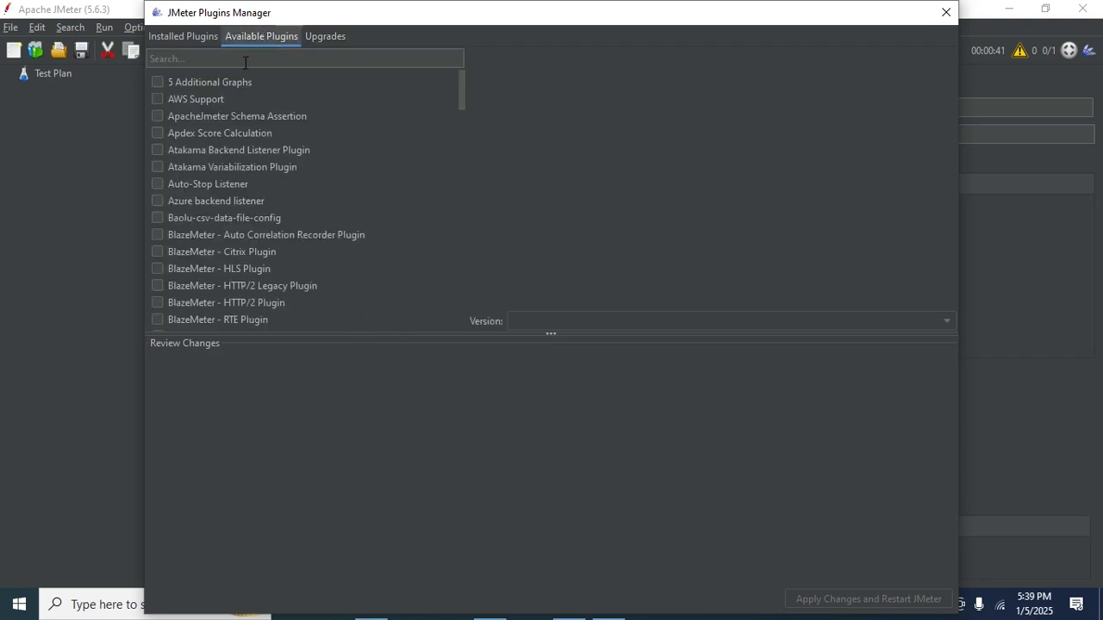
pyautogui.click(244, 62)
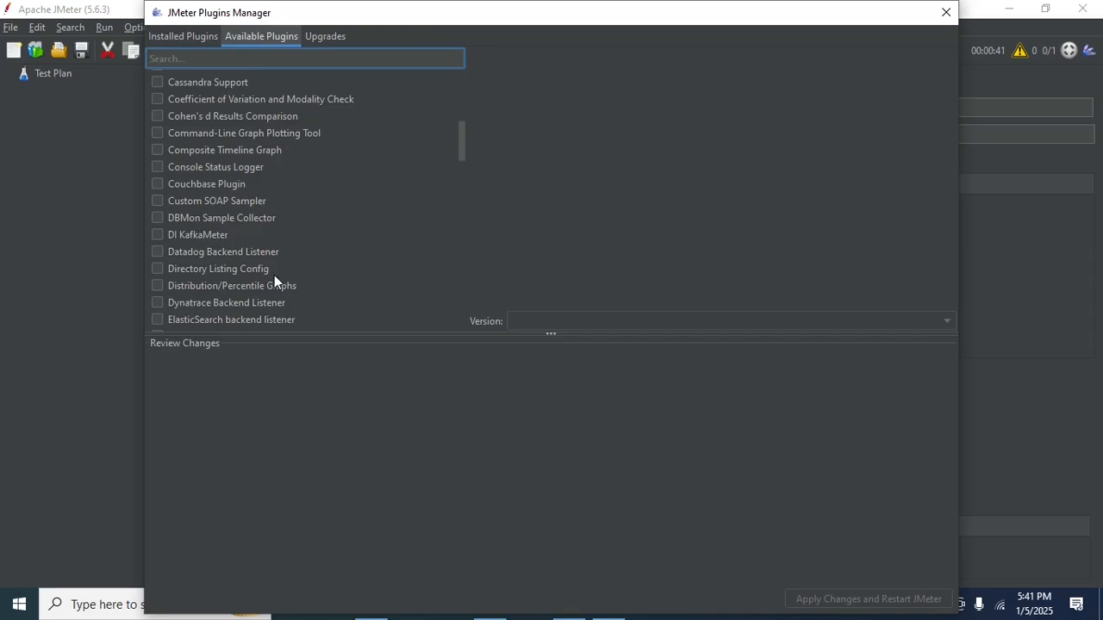
# Step: Search the installed plugins for "jpgc" and close the Plugins Manager
pyautogui.click(196, 36)
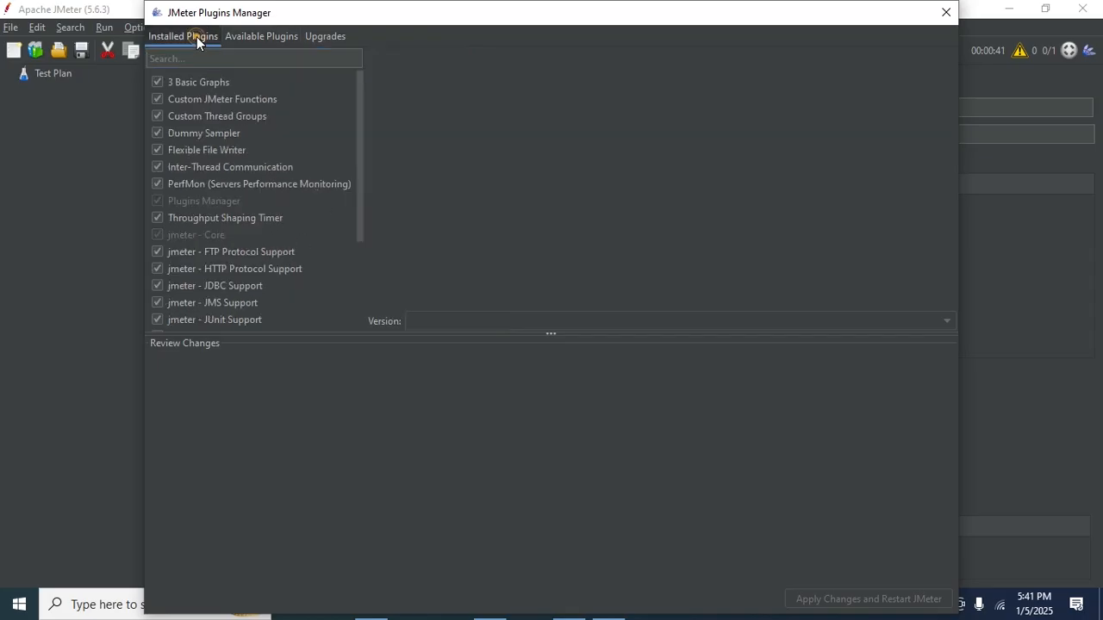
pyautogui.click(190, 58)
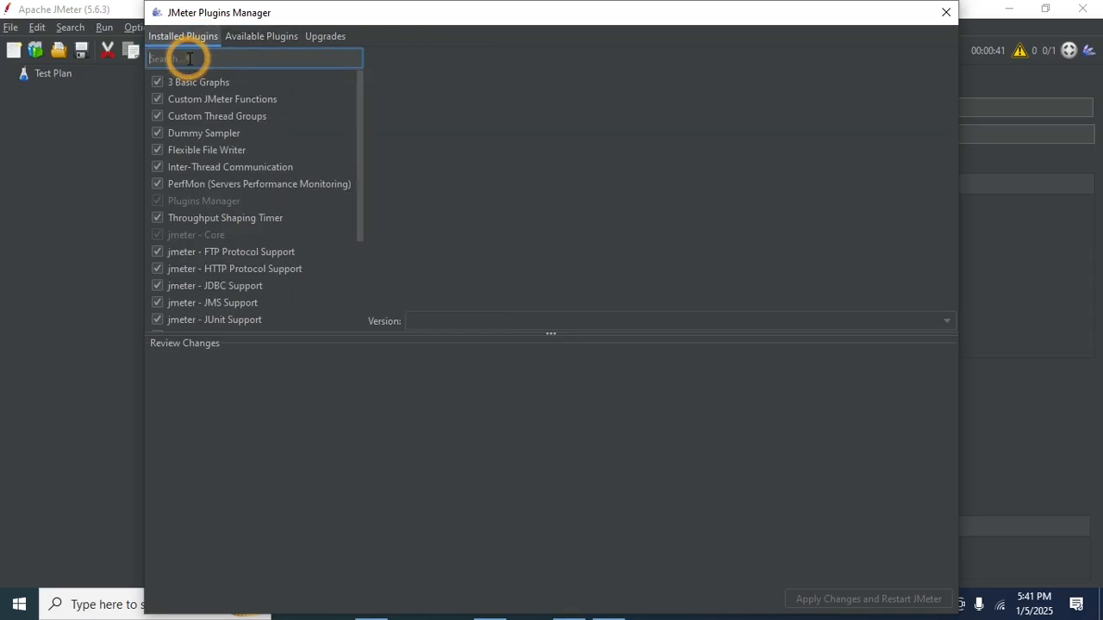
pyautogui.write('jpgc')
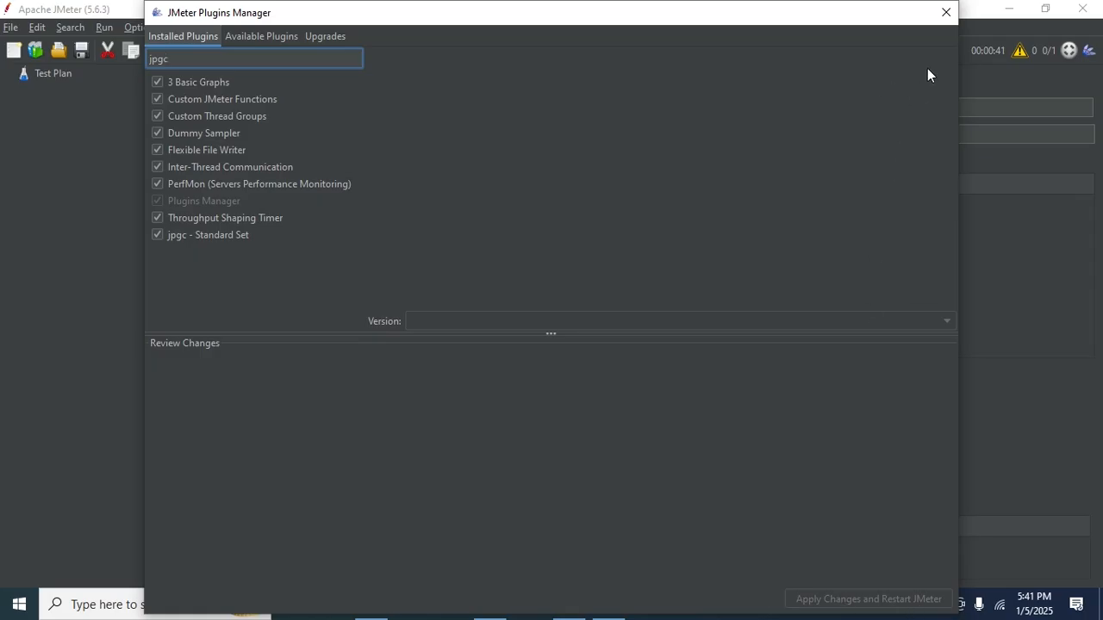
pyautogui.click(945, 13)
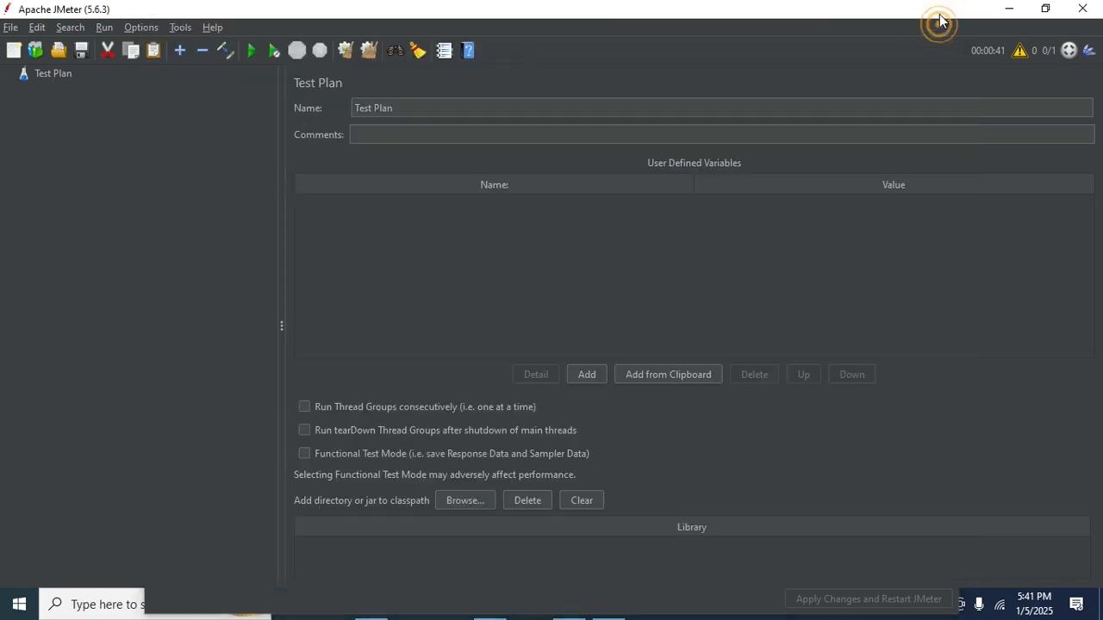
# Step: Add a jp@gc - Stepping Thread Group to the Test Plan
pyautogui.rightClick(61, 74)
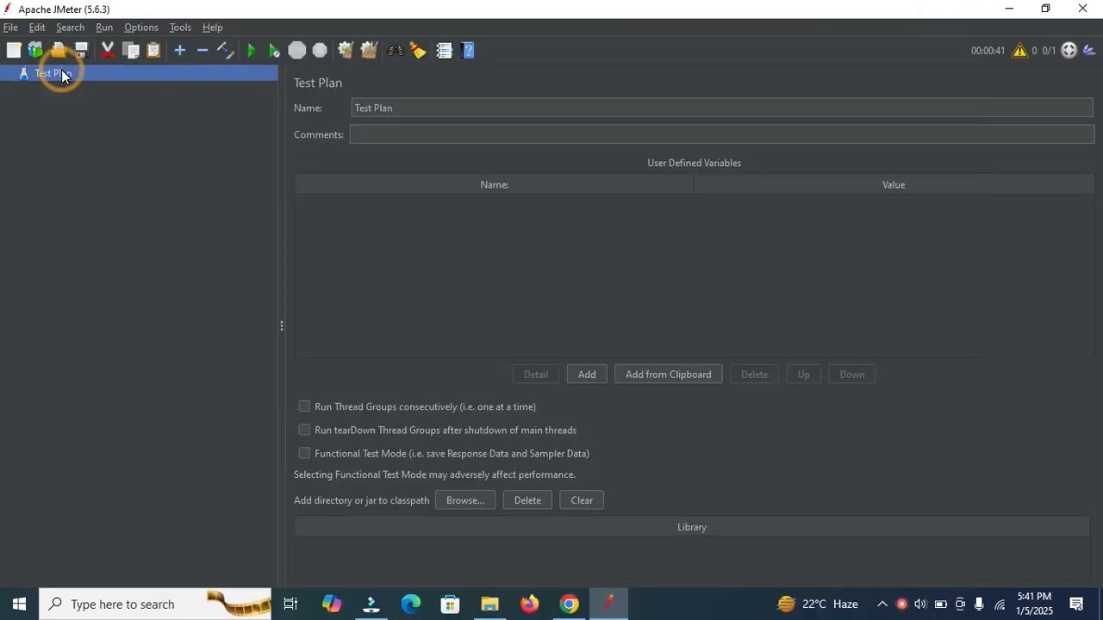
pyautogui.moveTo(78, 80)
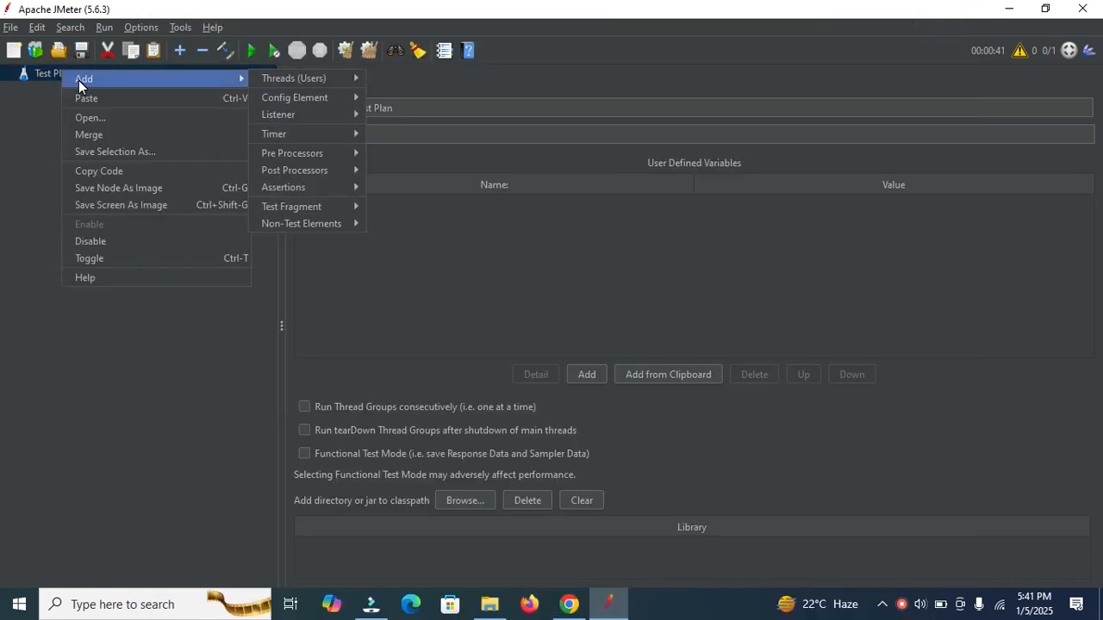
pyautogui.moveTo(301, 77)
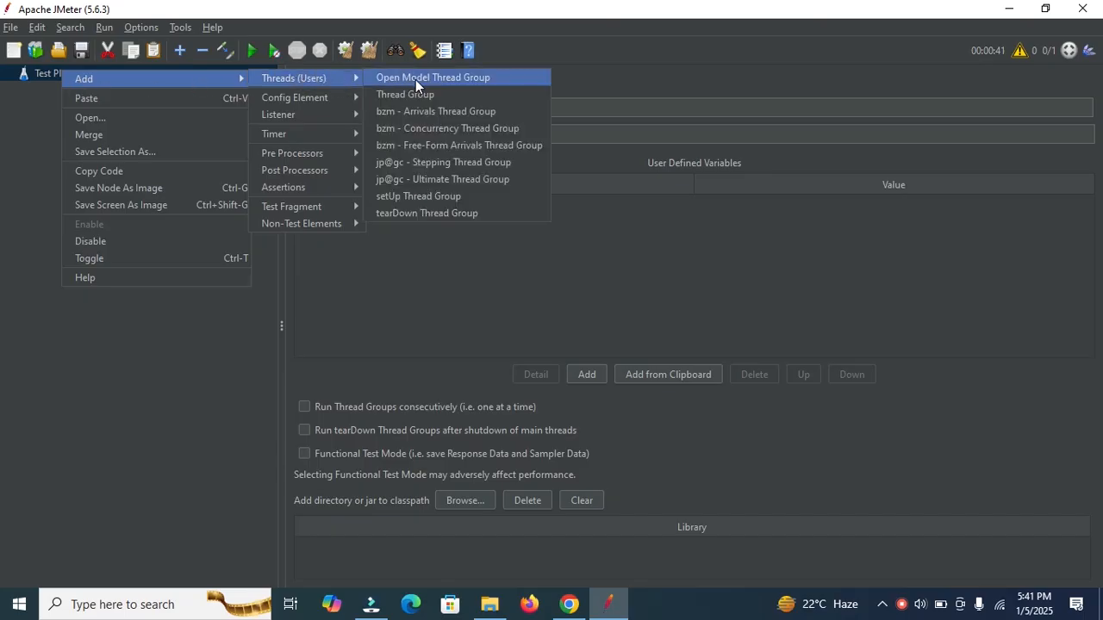
pyautogui.click(474, 165)
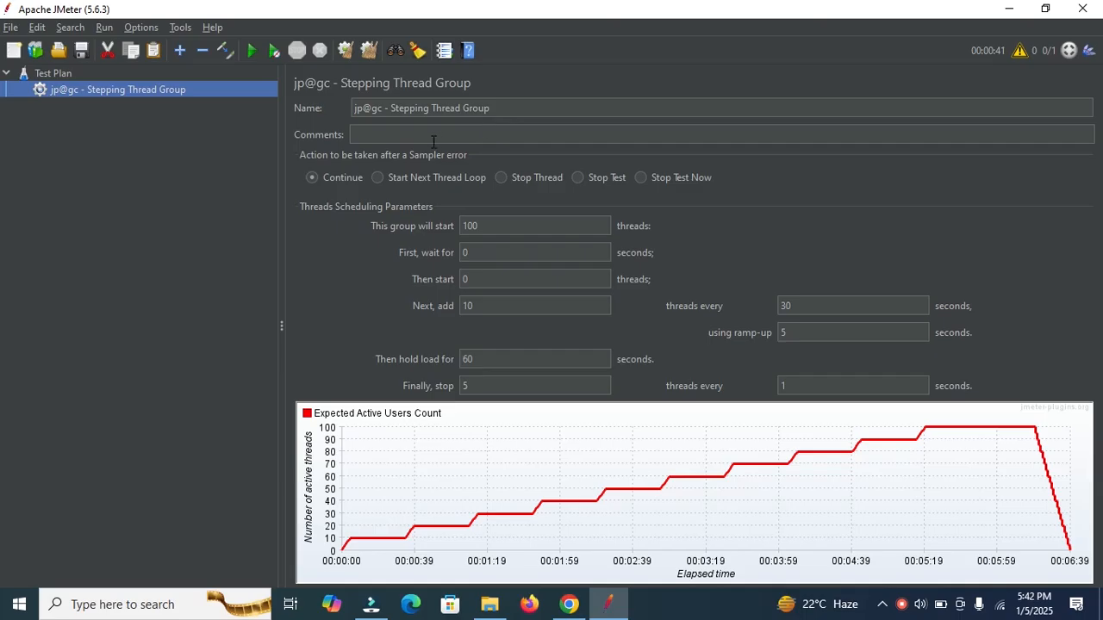
# Step: Set the stepping thread group to start 100 threads with an initial wait of 10 seconds
pyautogui.click(502, 253)
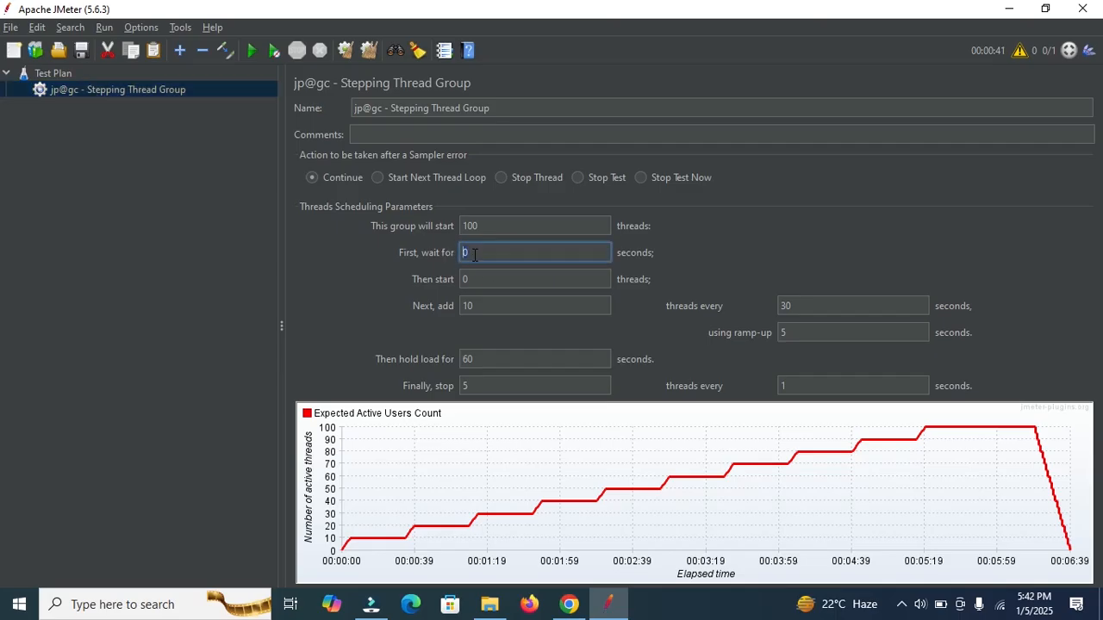
pyautogui.click(473, 253)
pyautogui.doubleClick(504, 224)
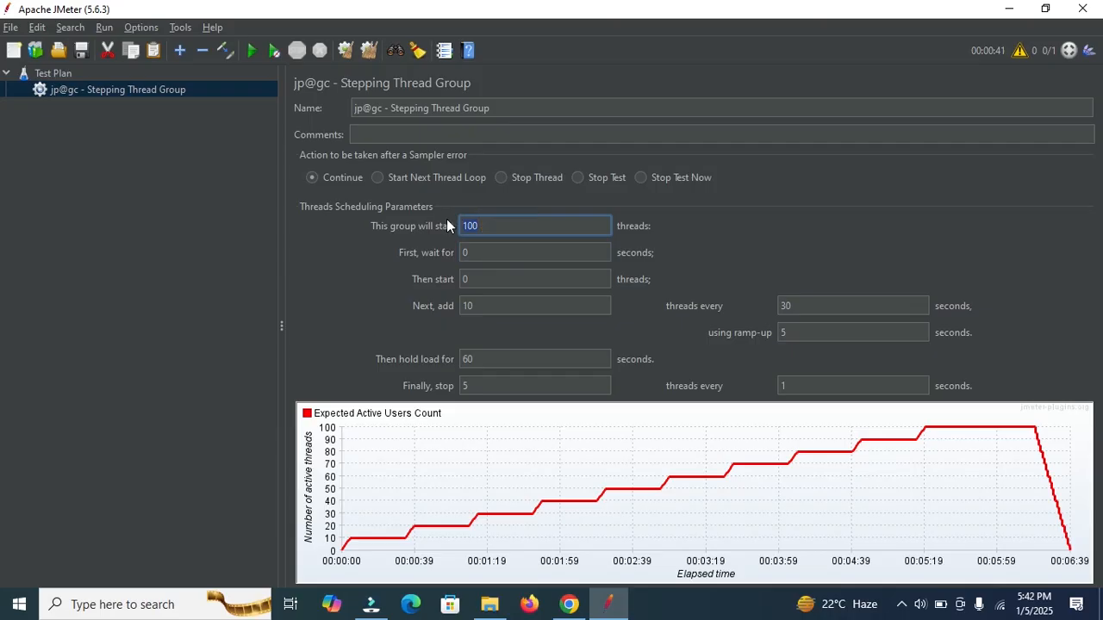
pyautogui.write('100')
pyautogui.click(494, 250)
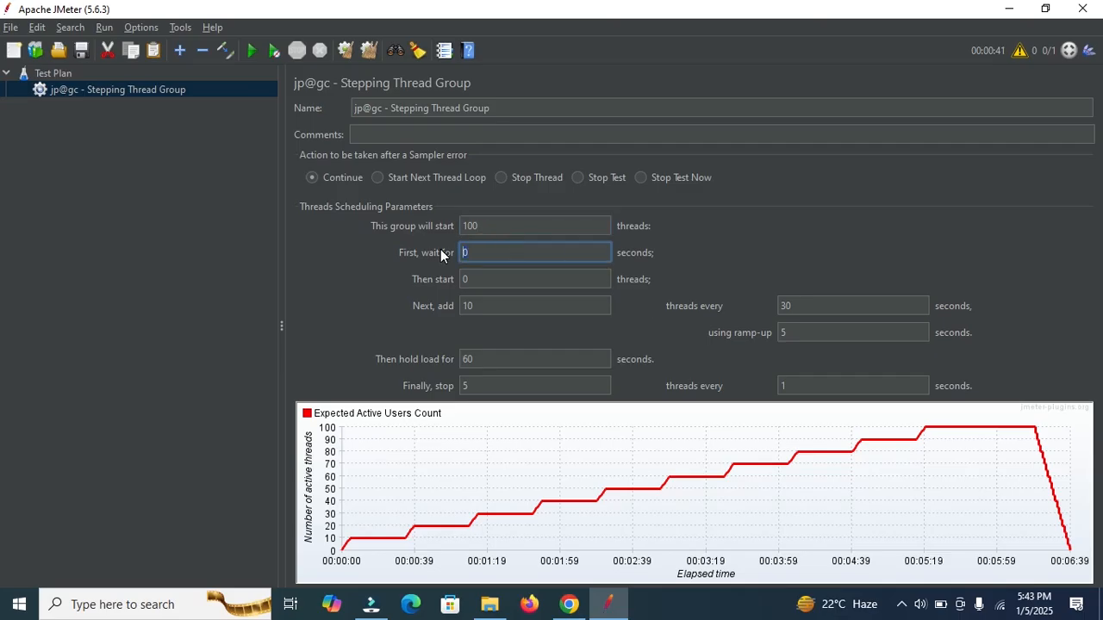
pyautogui.write('10')
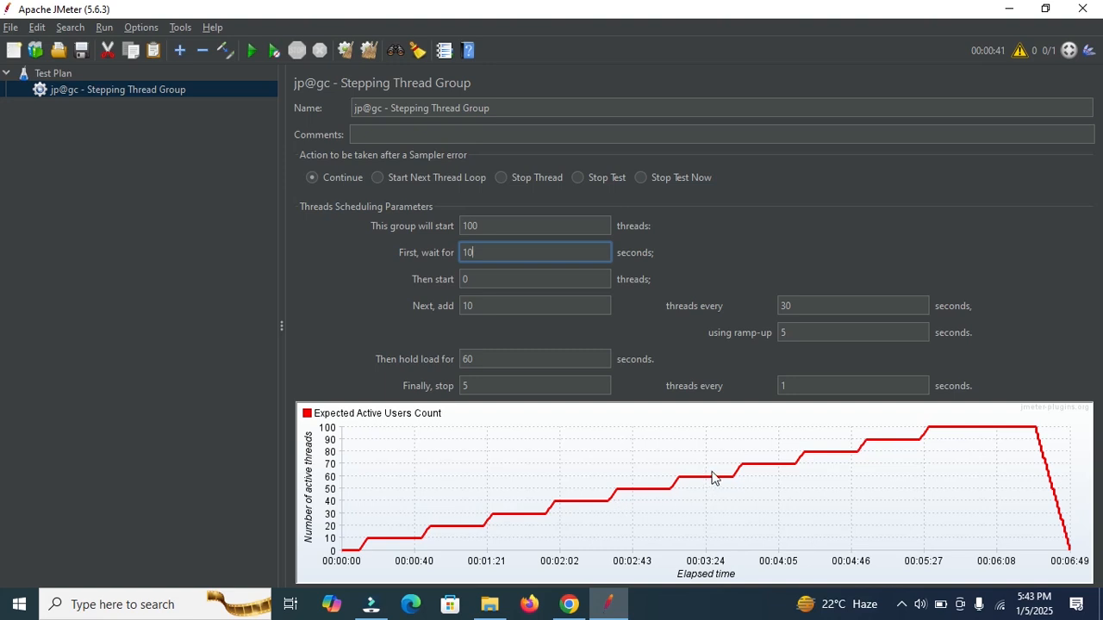
# Step: Set the thread group to start with 10 threads after the wait and to finally stop 10 threads at a time
pyautogui.click(496, 279)
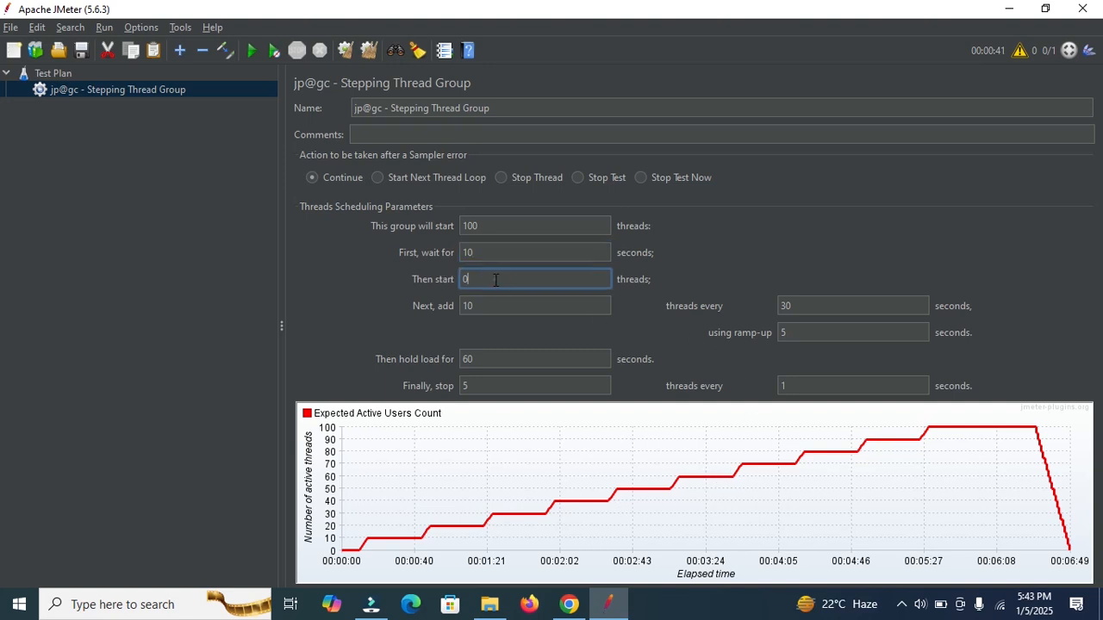
pyautogui.moveTo(496, 280); pyautogui.dragTo(424, 288)
pyautogui.write('10')
pyautogui.moveTo(484, 312); pyautogui.dragTo(439, 307)
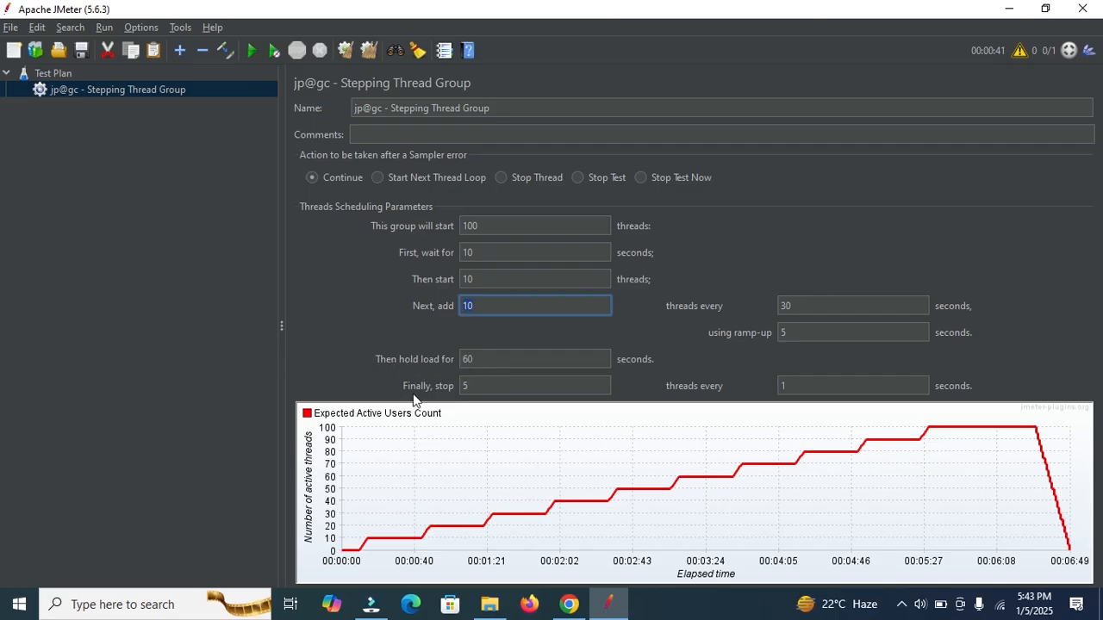
pyautogui.click(495, 389)
pyautogui.press('BackSpace')
pyautogui.write('10')
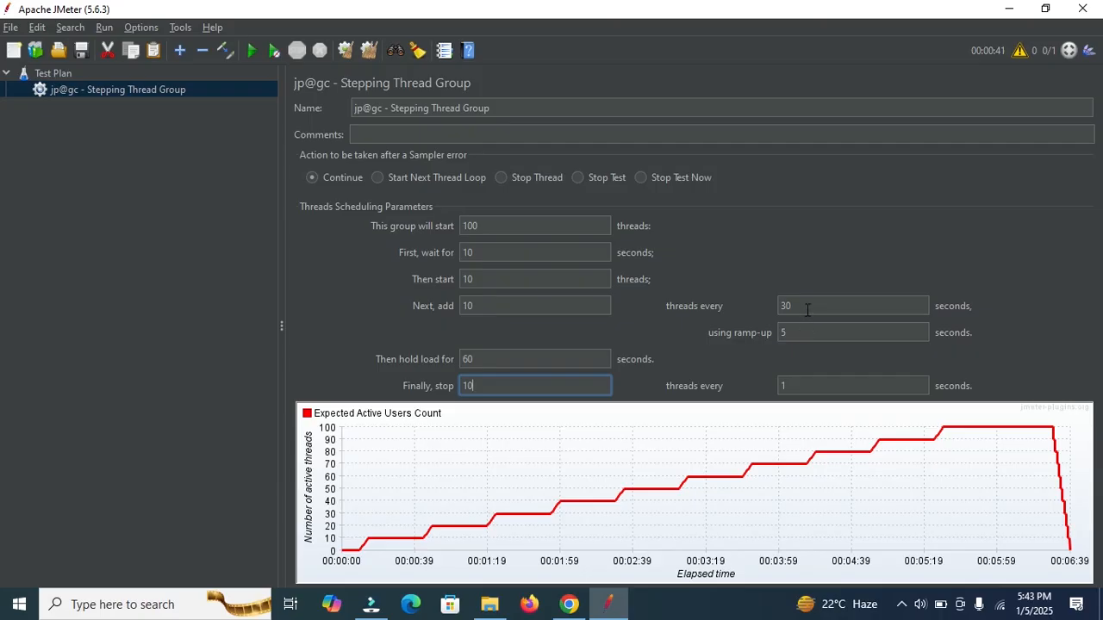
# Step: Set the interval for adding threads to 10 seconds, the ramp-up to 0 seconds and the stopping interval to 10 seconds
pyautogui.moveTo(807, 310); pyautogui.dragTo(780, 310)
pyautogui.write('10')
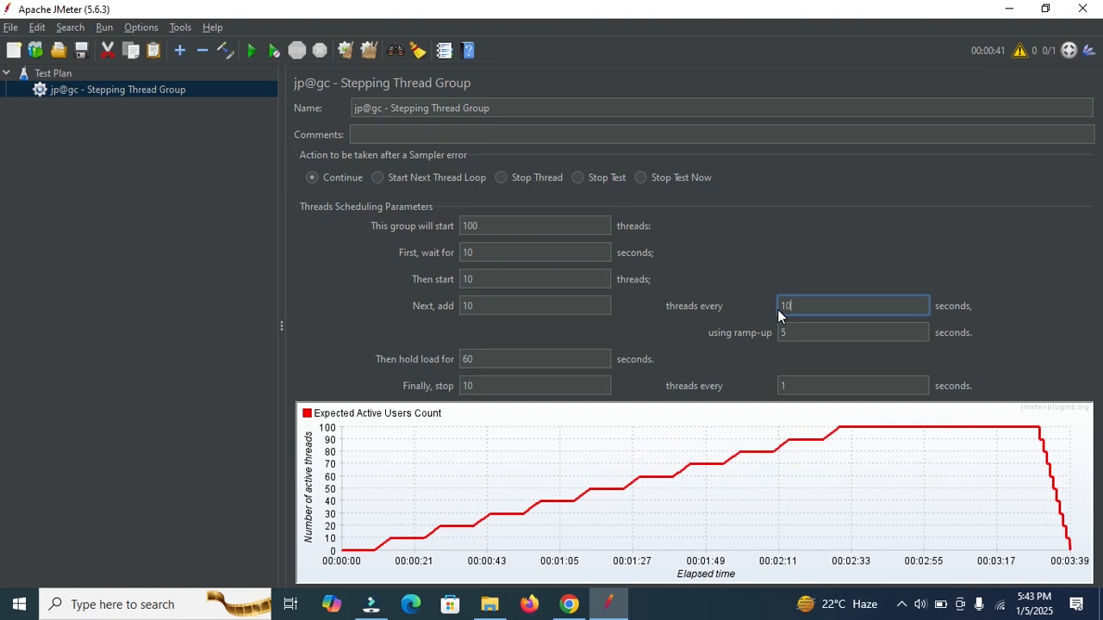
pyautogui.doubleClick(810, 334)
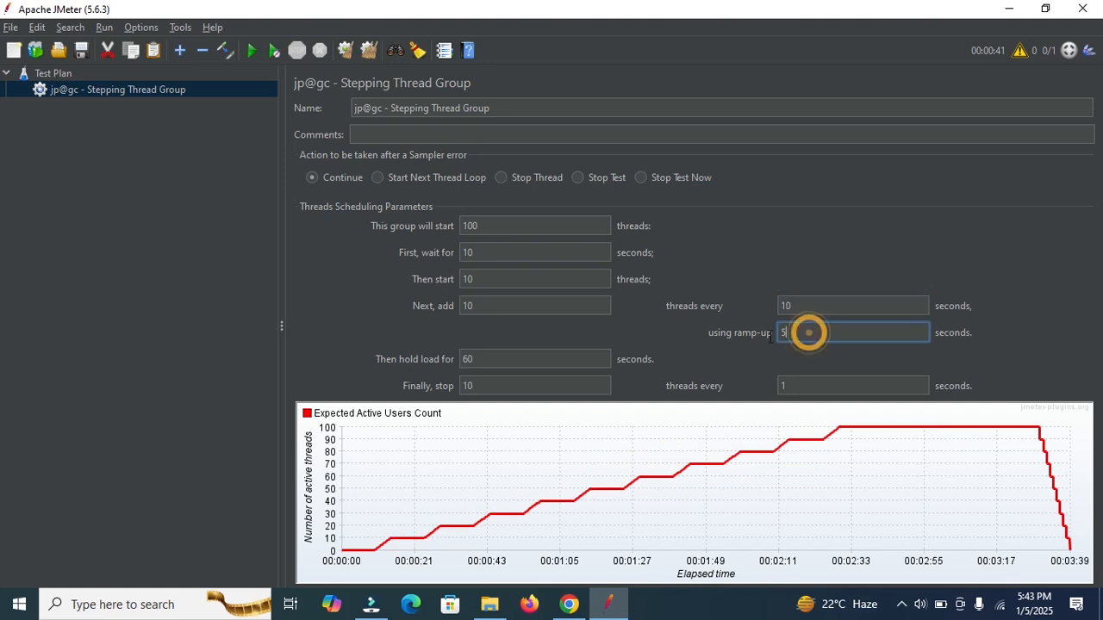
pyautogui.write('0')
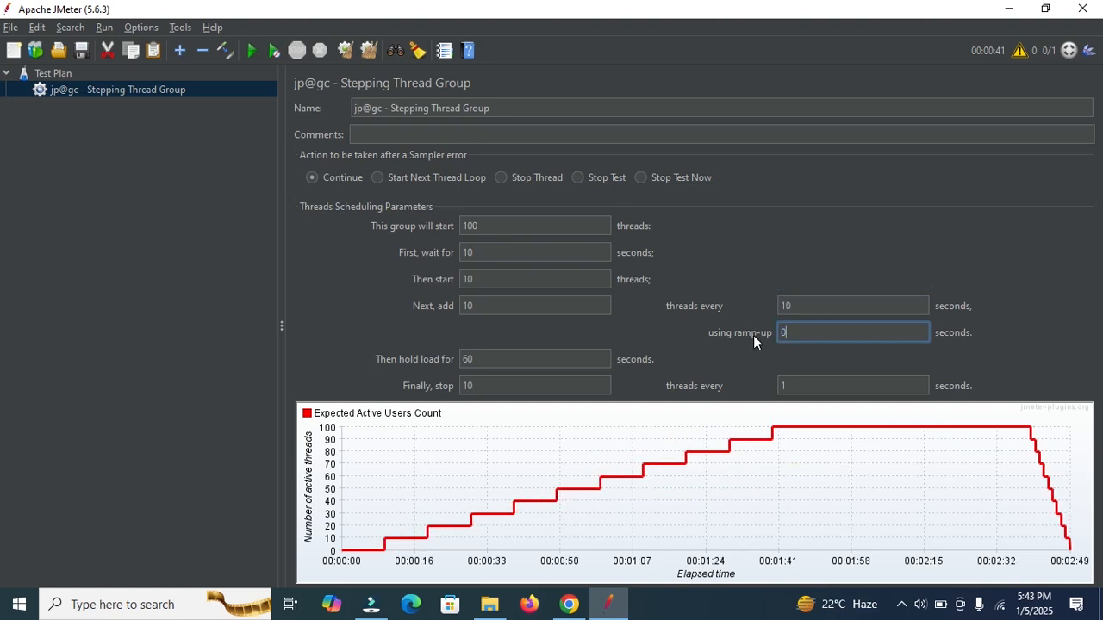
pyautogui.click(818, 387)
pyautogui.click(818, 387)
pyautogui.write('0')
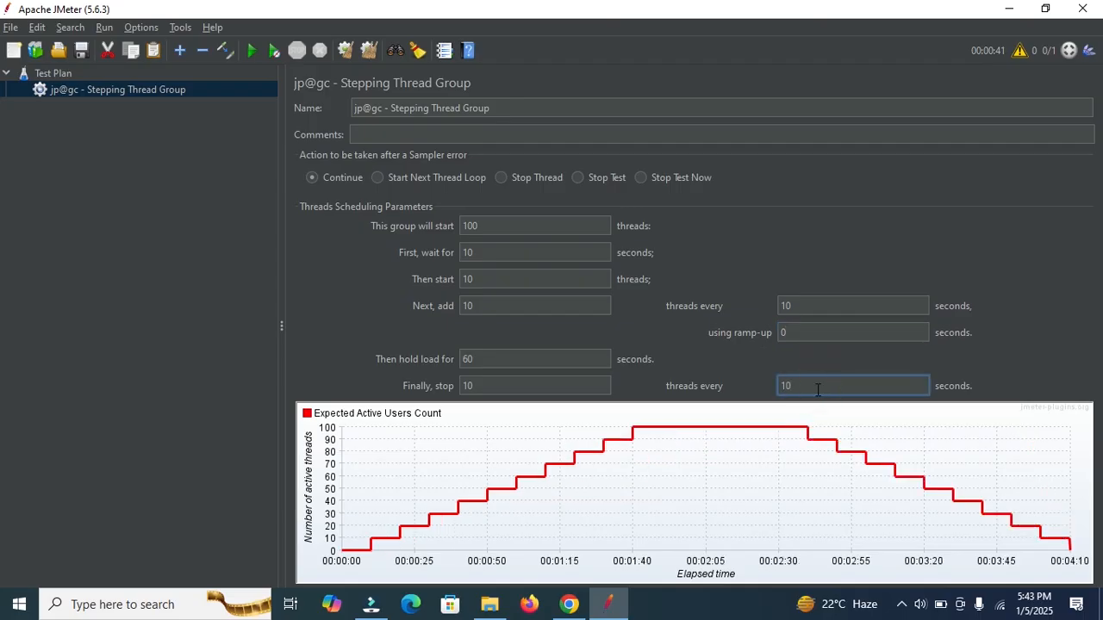
# Step: Add an HTTP Request sampler under the jp@gc - Stepping Thread Group
pyautogui.click(102, 90)
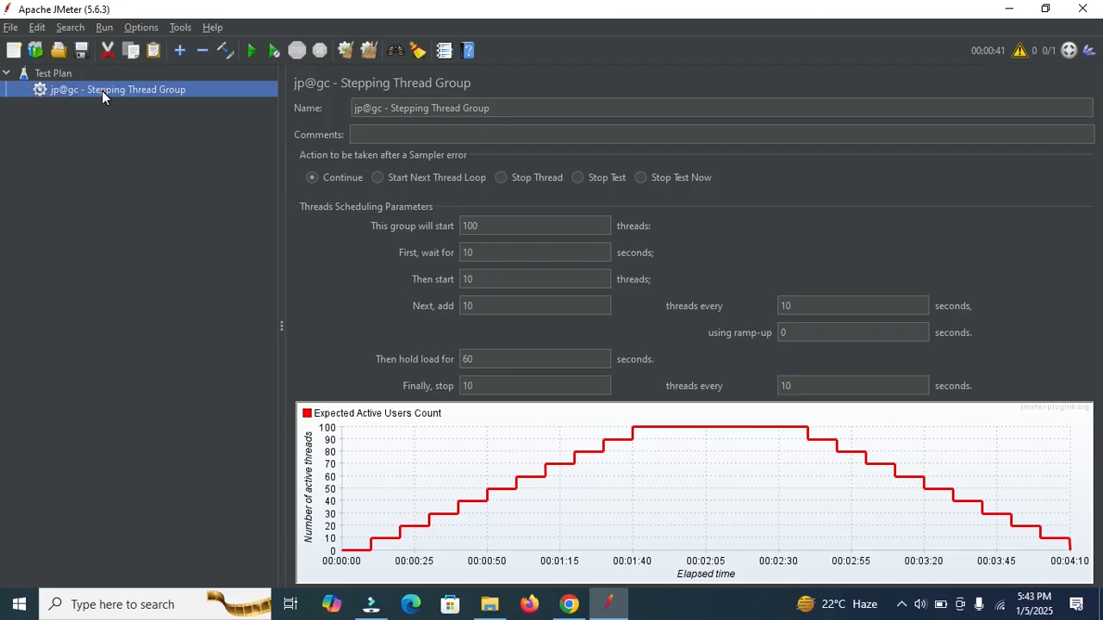
pyautogui.rightClick(101, 86)
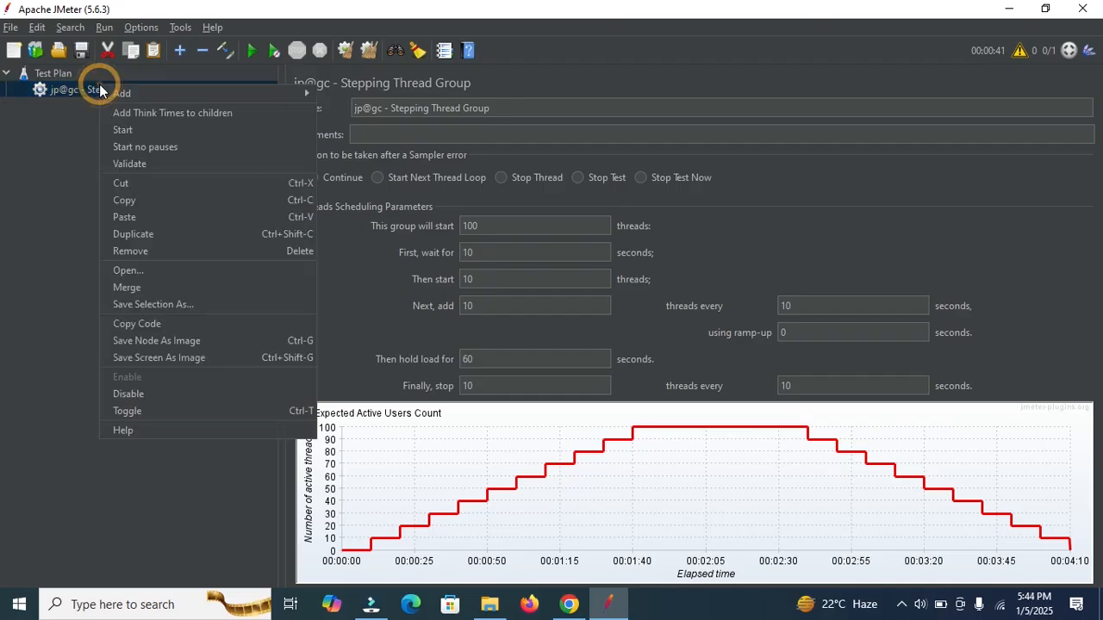
pyautogui.moveTo(108, 94)
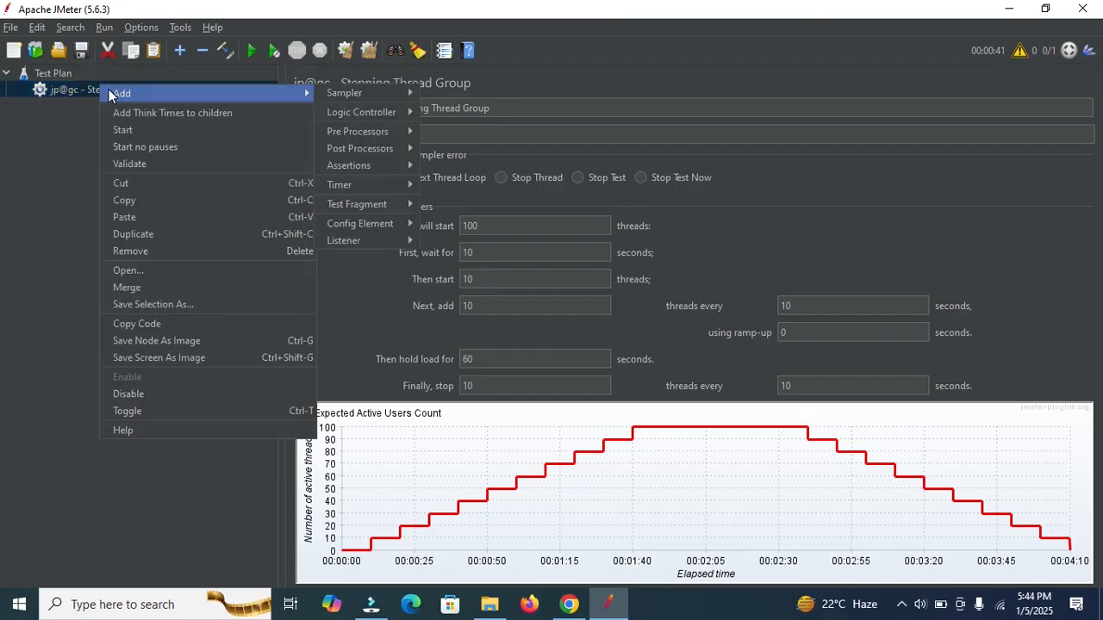
pyautogui.moveTo(343, 98)
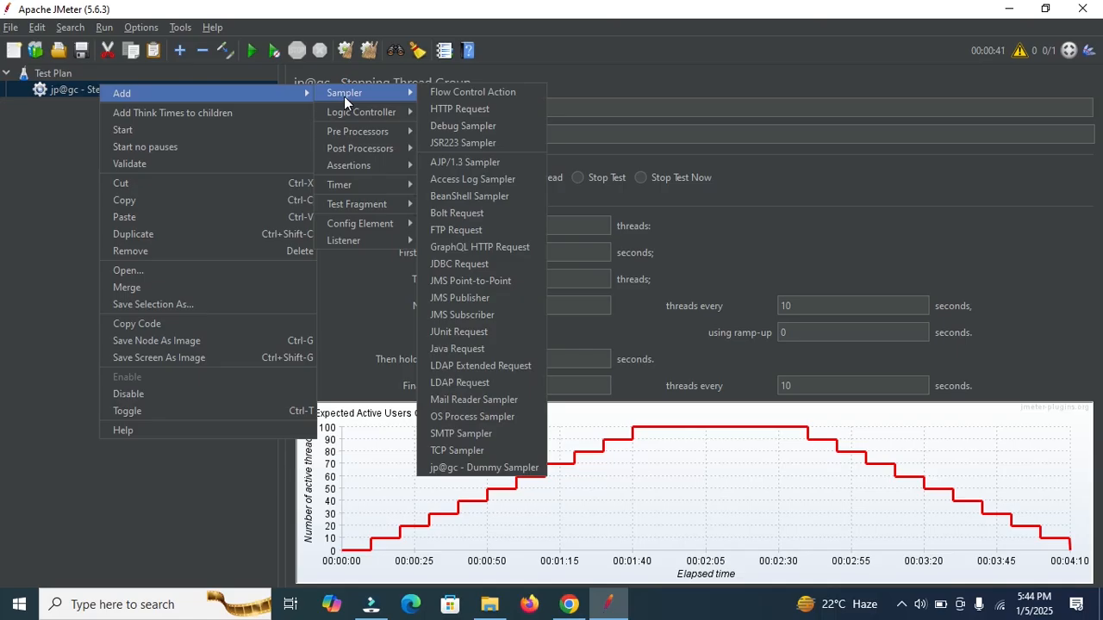
pyautogui.click(464, 111)
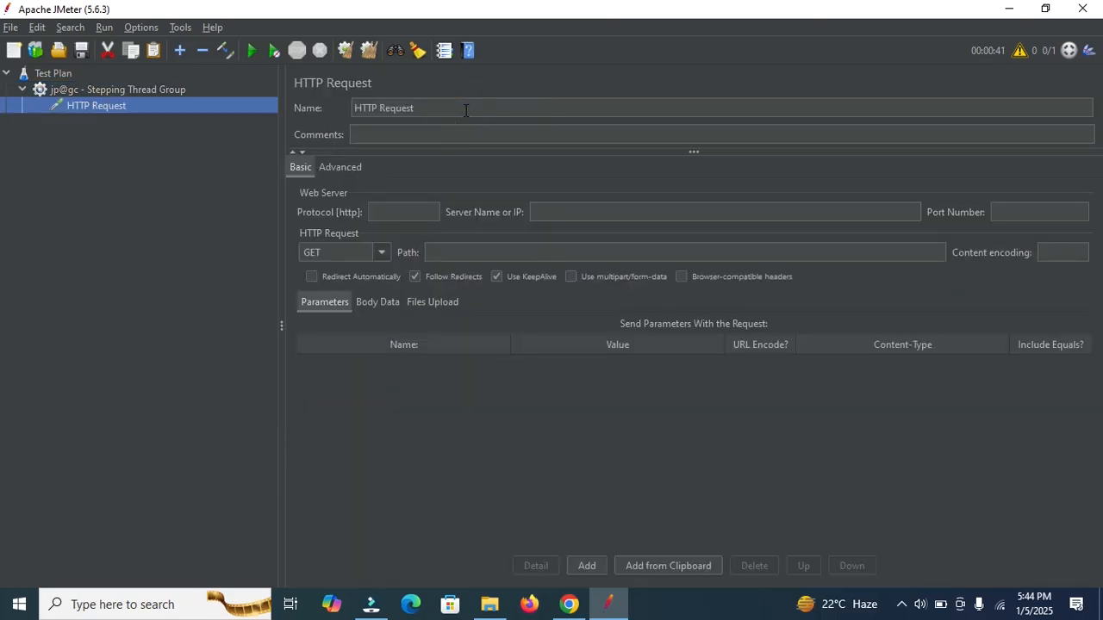
# Step: Set the HTTP Request's protocol to https
pyautogui.click(397, 214)
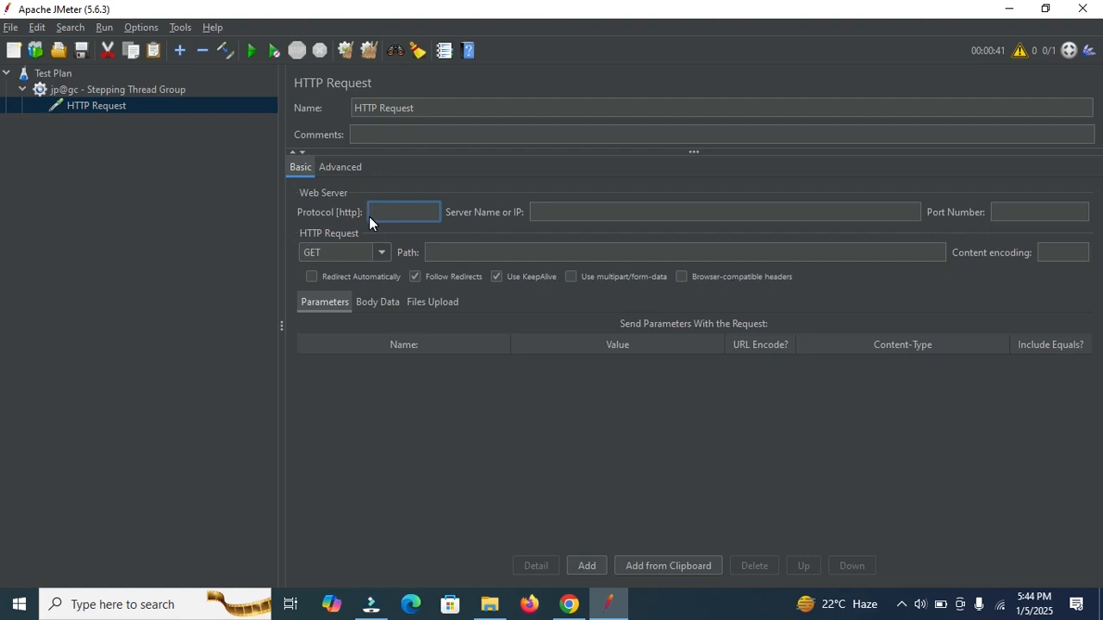
pyautogui.click(395, 215)
pyautogui.write('https')
# Step: Switch to Chrome and copy the lifecharger.eu address of the open site
pyautogui.click(562, 607)
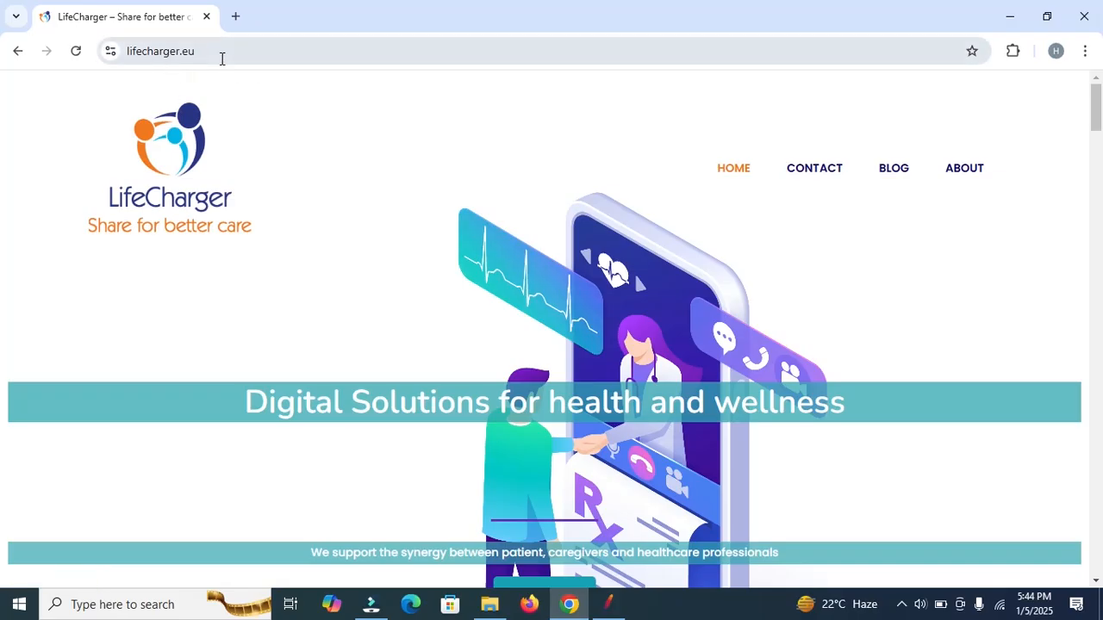
pyautogui.click(220, 55)
pyautogui.hotkey('ctrl', 'c')
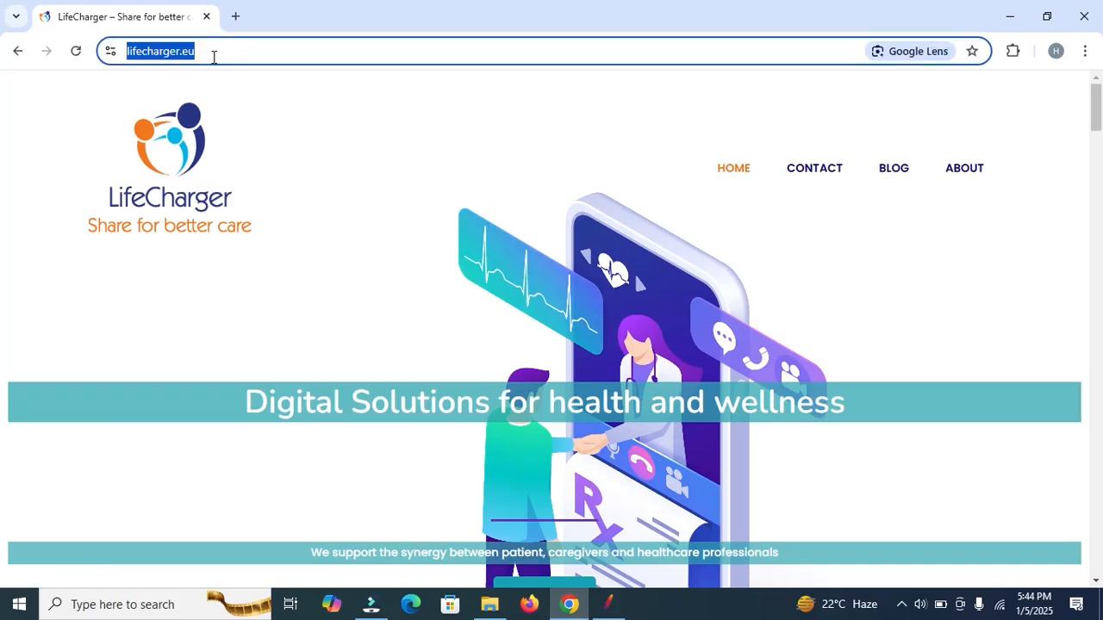
pyautogui.click(610, 607)
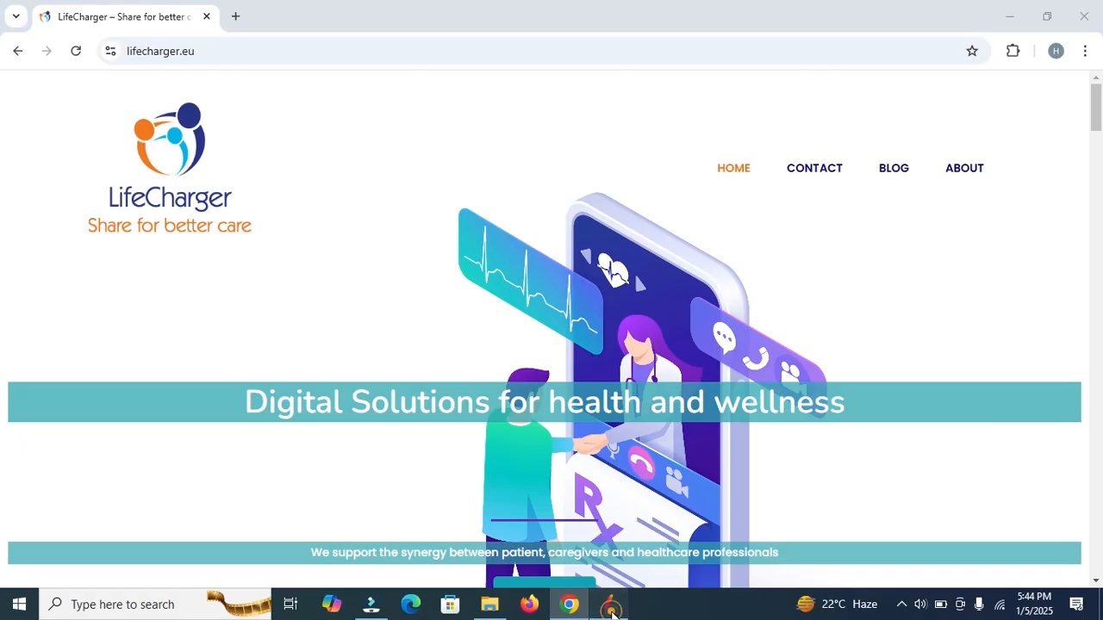
pyautogui.click(595, 212)
pyautogui.hotkey('ctrl', 'v')
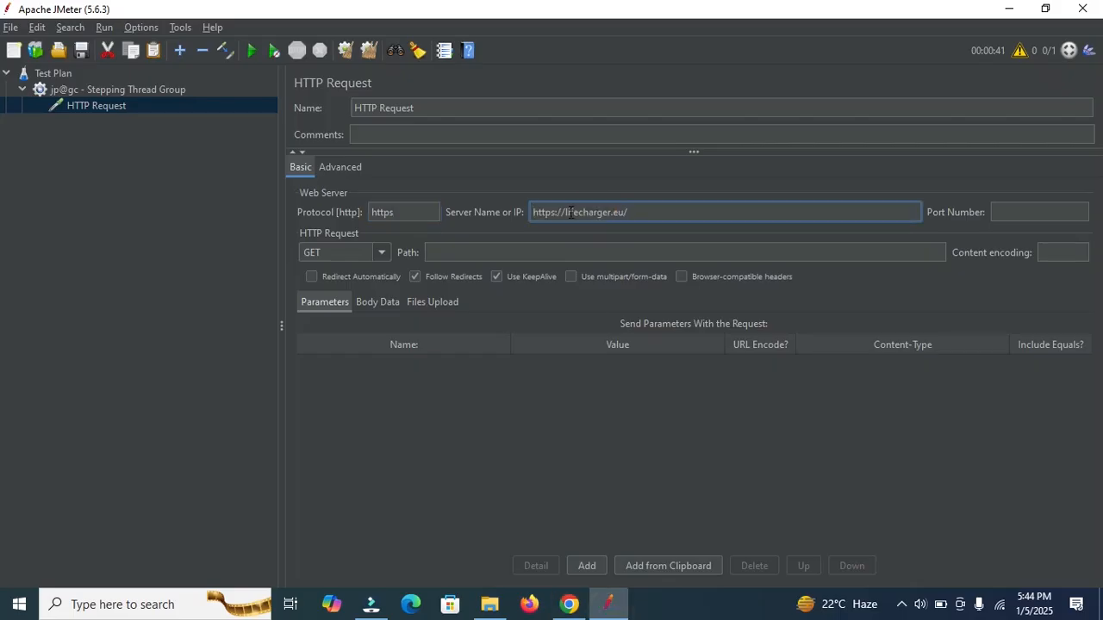
pyautogui.click(566, 212)
pyautogui.press('BackSpace')
pyautogui.press('BackSpace')
pyautogui.press('BackSpace')
pyautogui.press('BackSpace')
pyautogui.press('BackSpace')
pyautogui.press('BackSpace')
pyautogui.press('BackSpace')
pyautogui.press('BackSpace')
pyautogui.click(591, 212)
pyautogui.press('BackSpace')
pyautogui.click(381, 253)
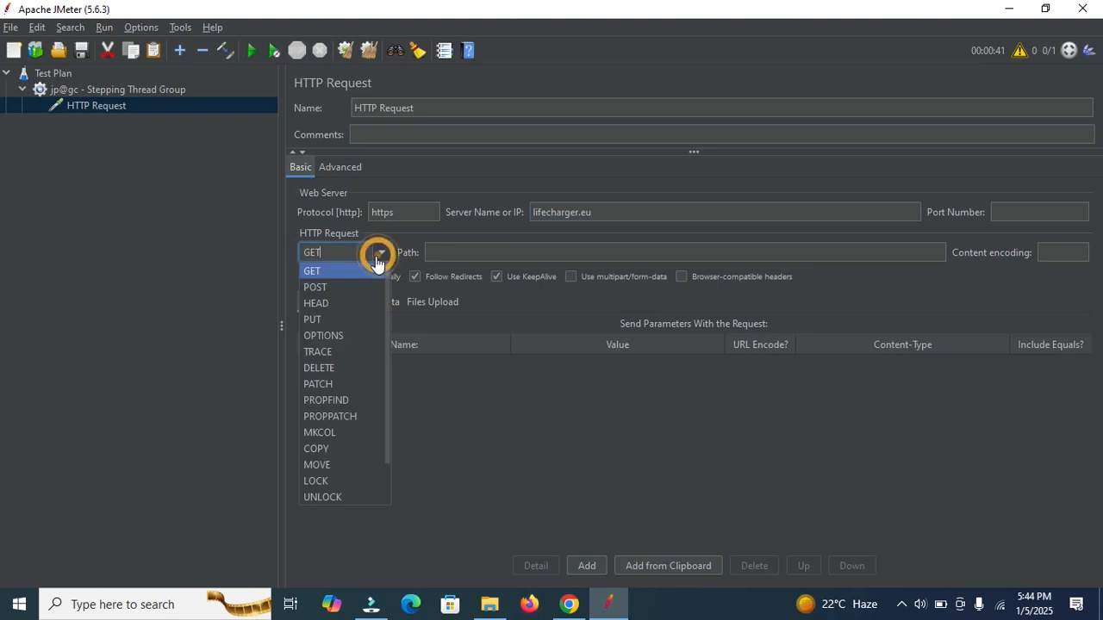
pyautogui.click(342, 271)
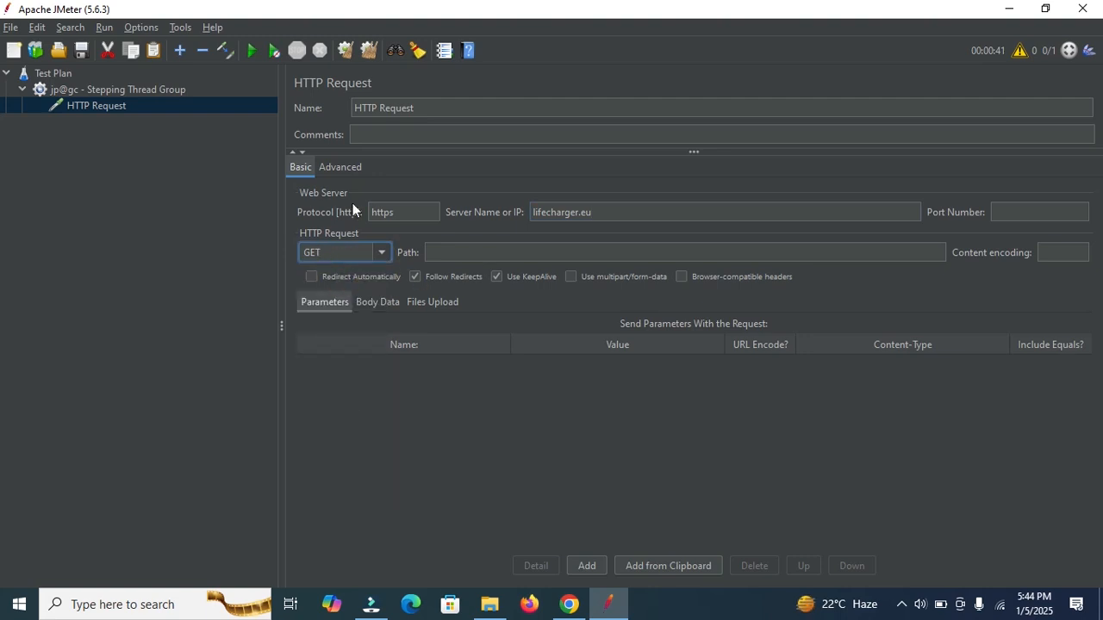
# Step: Add a View Results Tree listener under the HTTP Request
pyautogui.rightClick(93, 103)
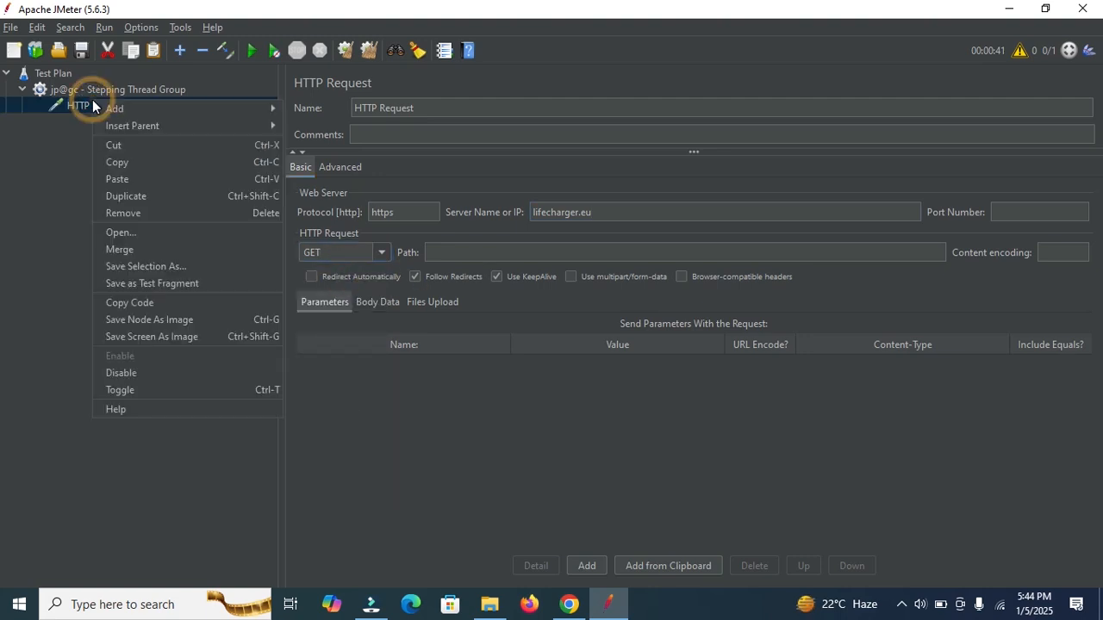
pyautogui.moveTo(216, 112)
pyautogui.moveTo(293, 111)
pyautogui.moveTo(328, 210)
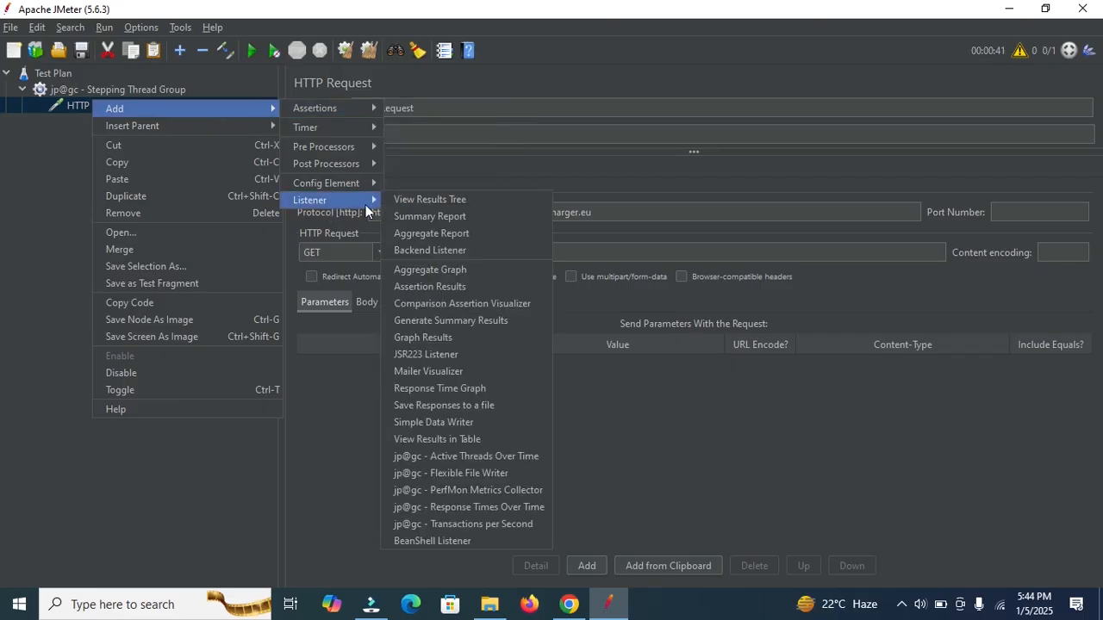
pyautogui.click(458, 201)
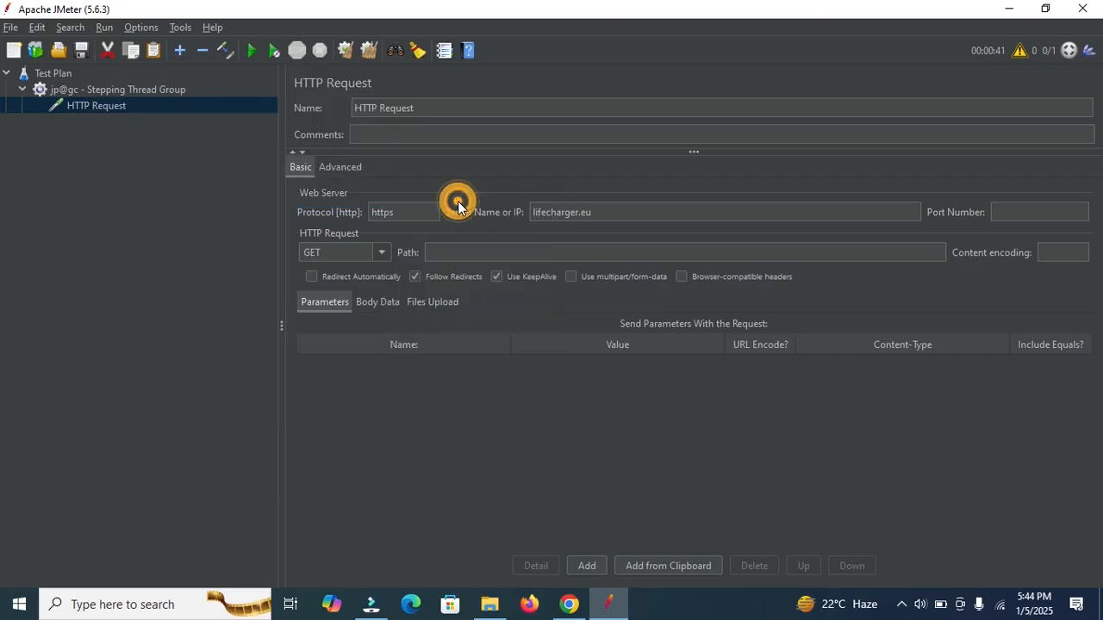
# Step: Add a Summary Report listener under the HTTP Request
pyautogui.click(101, 106)
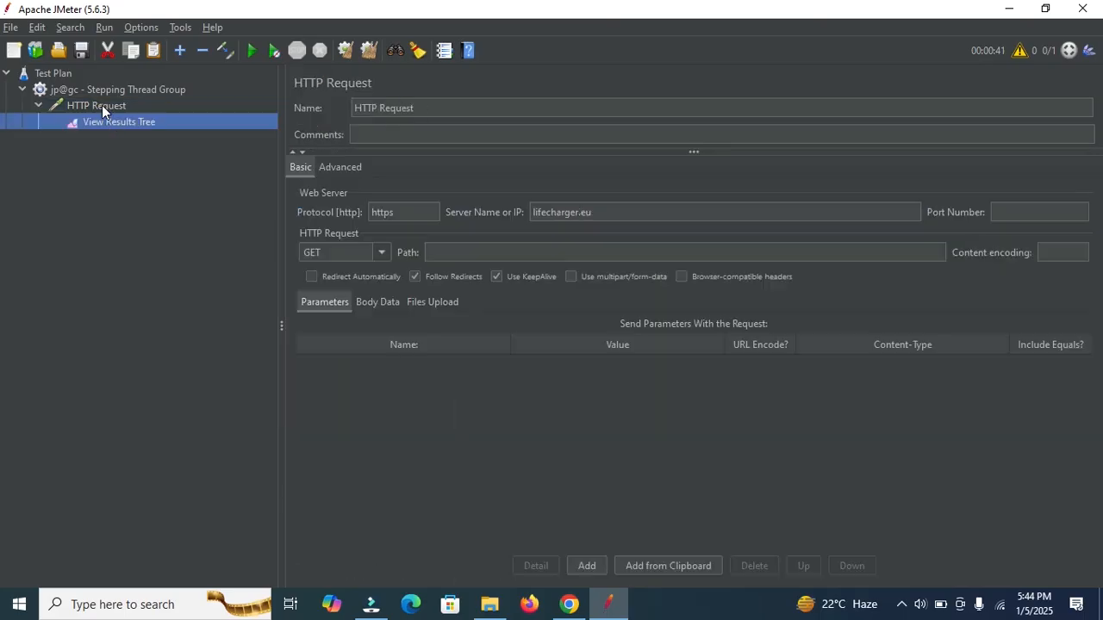
pyautogui.rightClick(102, 105)
pyautogui.moveTo(284, 113)
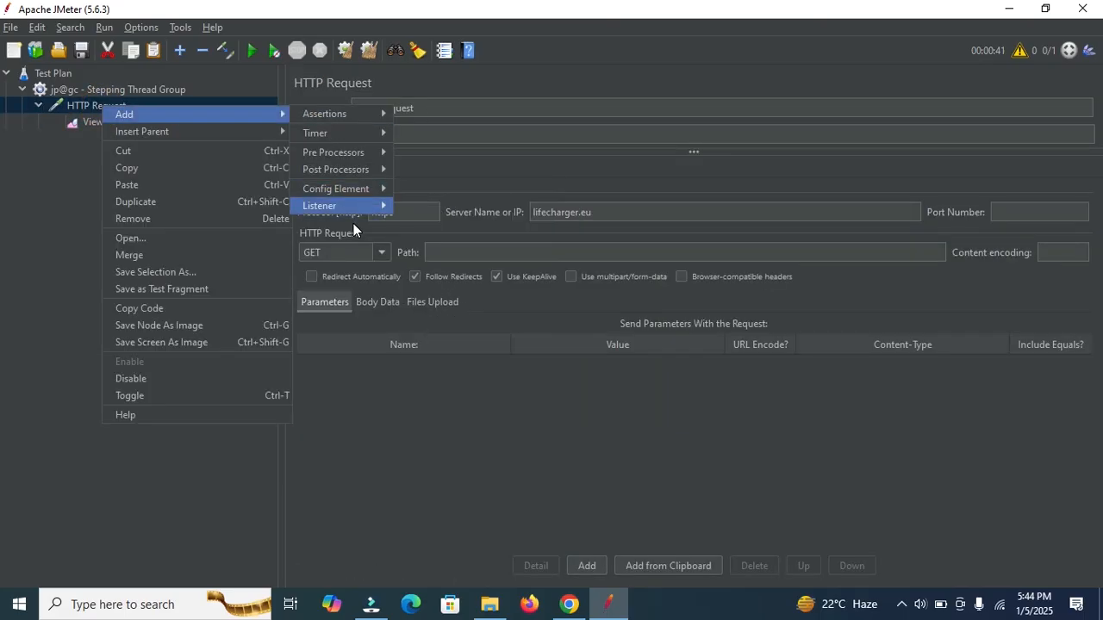
pyautogui.moveTo(365, 215)
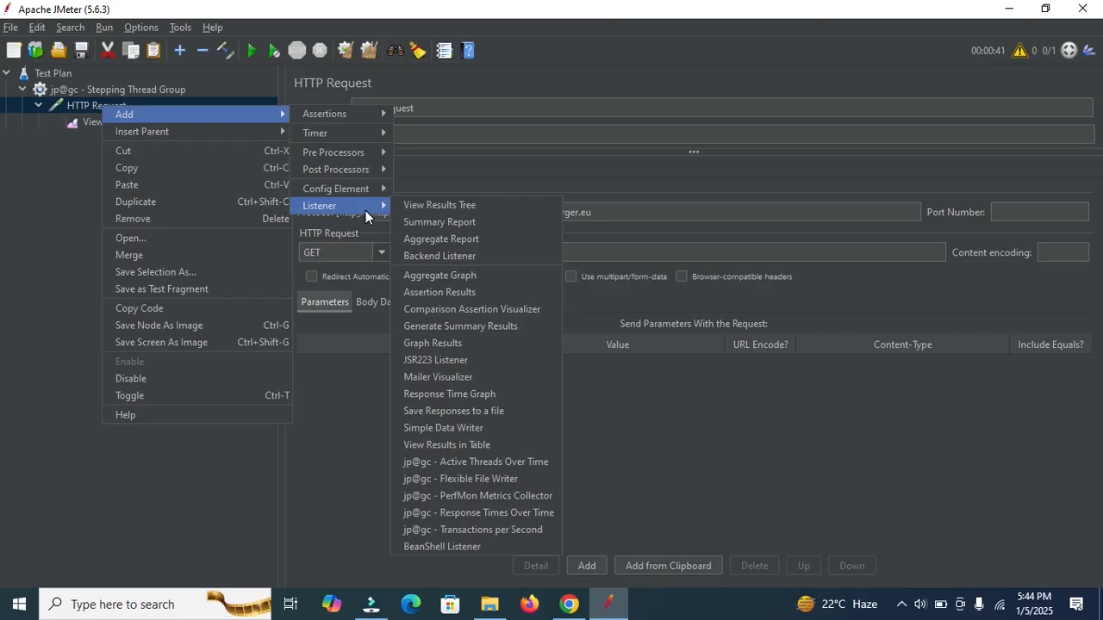
pyautogui.click(441, 221)
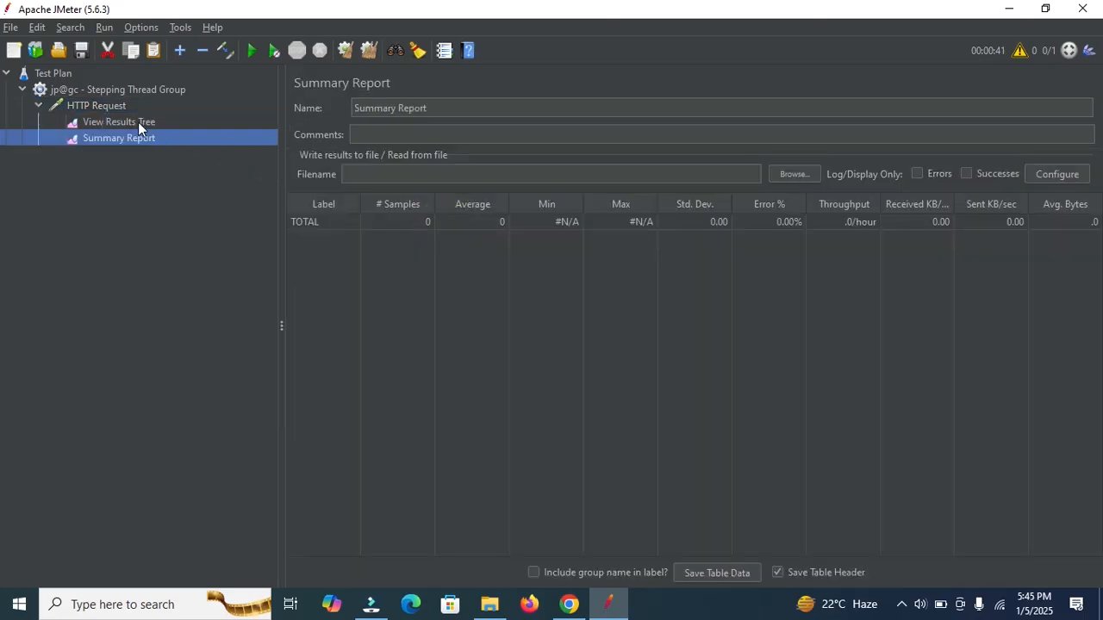
pyautogui.rightClick(99, 105)
pyautogui.moveTo(268, 114)
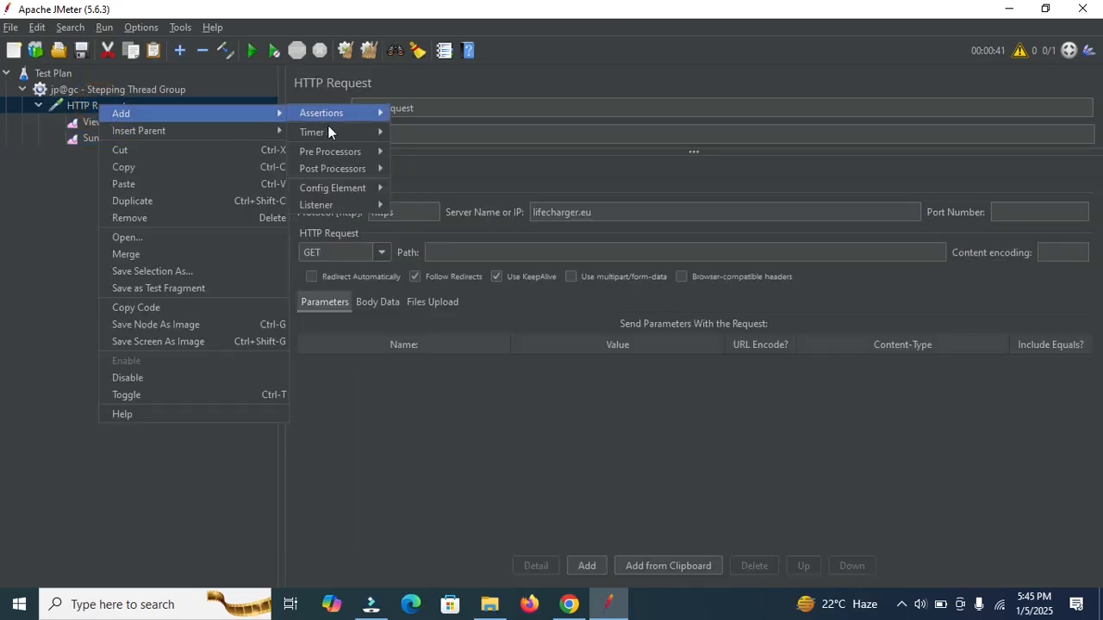
pyautogui.moveTo(333, 205)
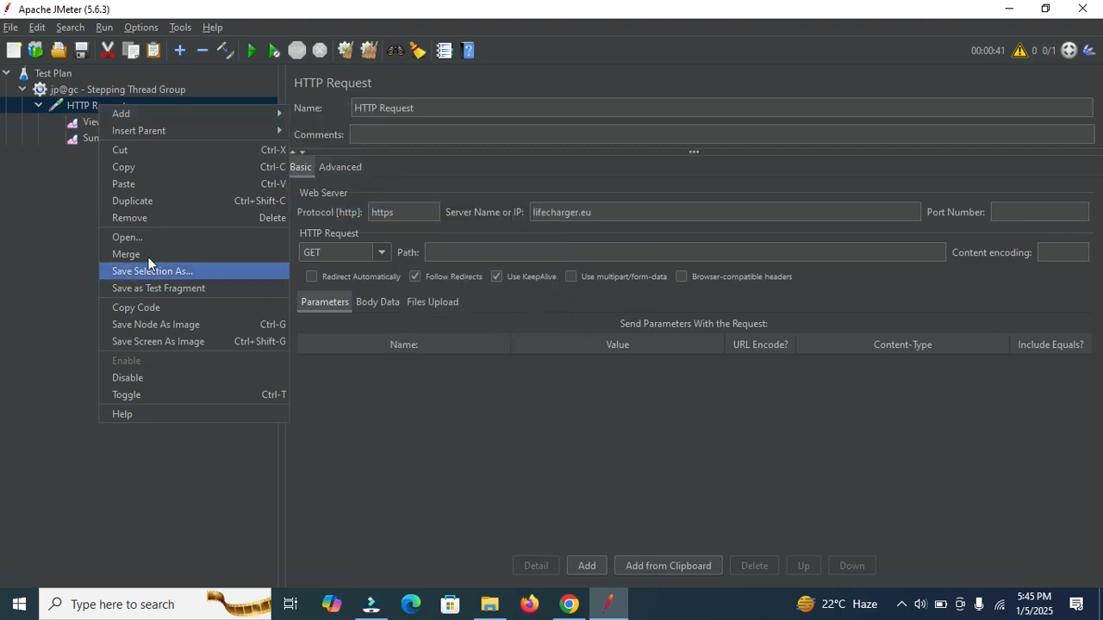
pyautogui.click(69, 236)
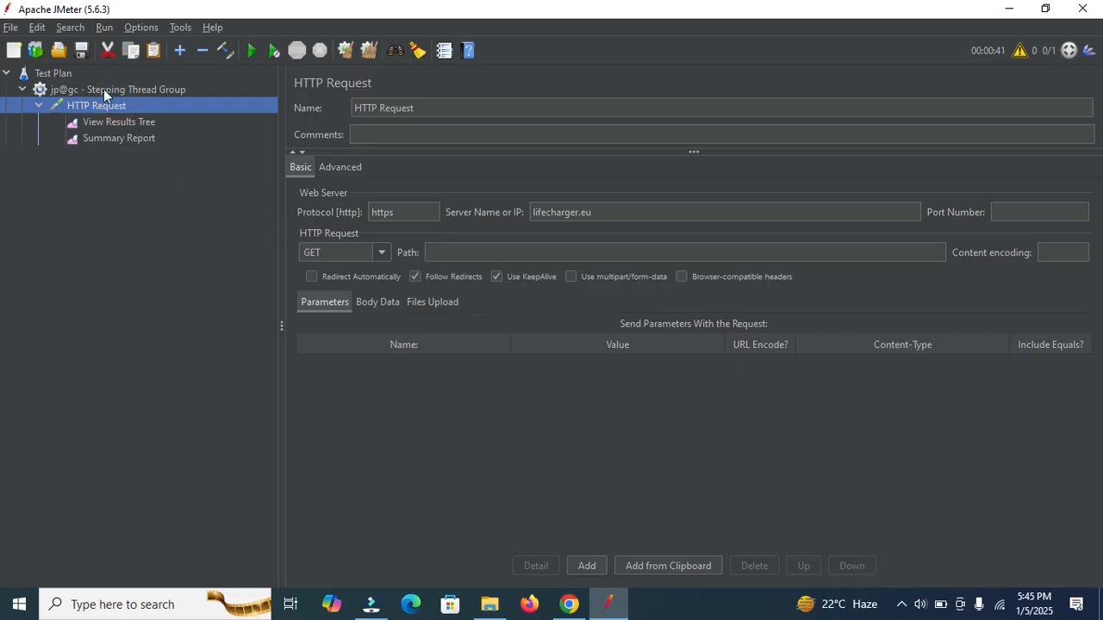
# Step: Start the load test, saving the test plan as Jpgc thread.jmx in the bin folder first
pyautogui.click(251, 52)
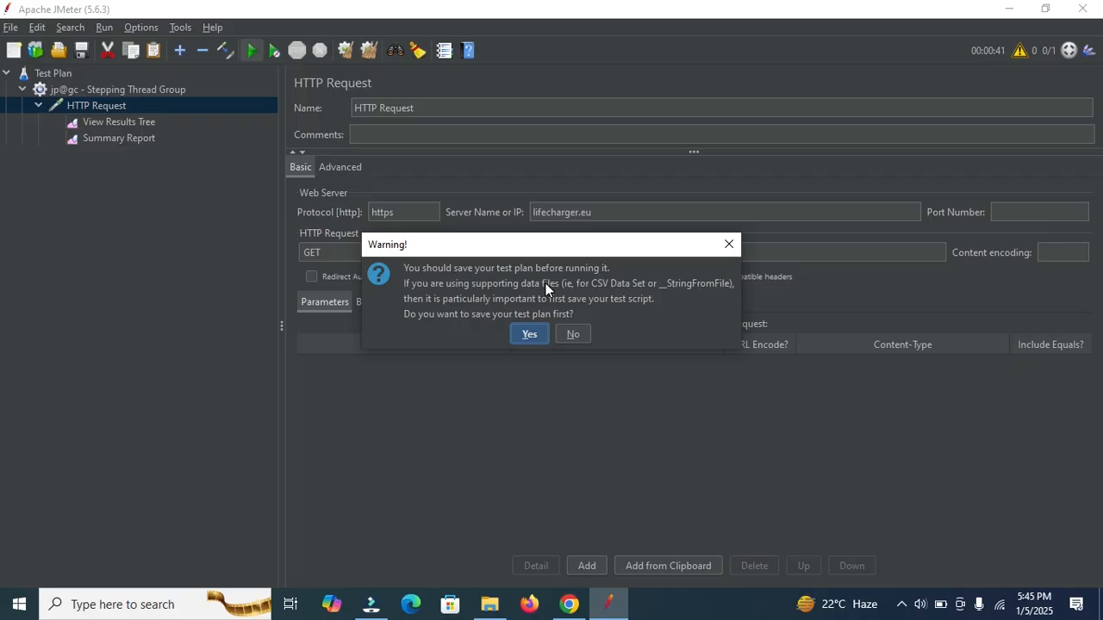
pyautogui.click(529, 335)
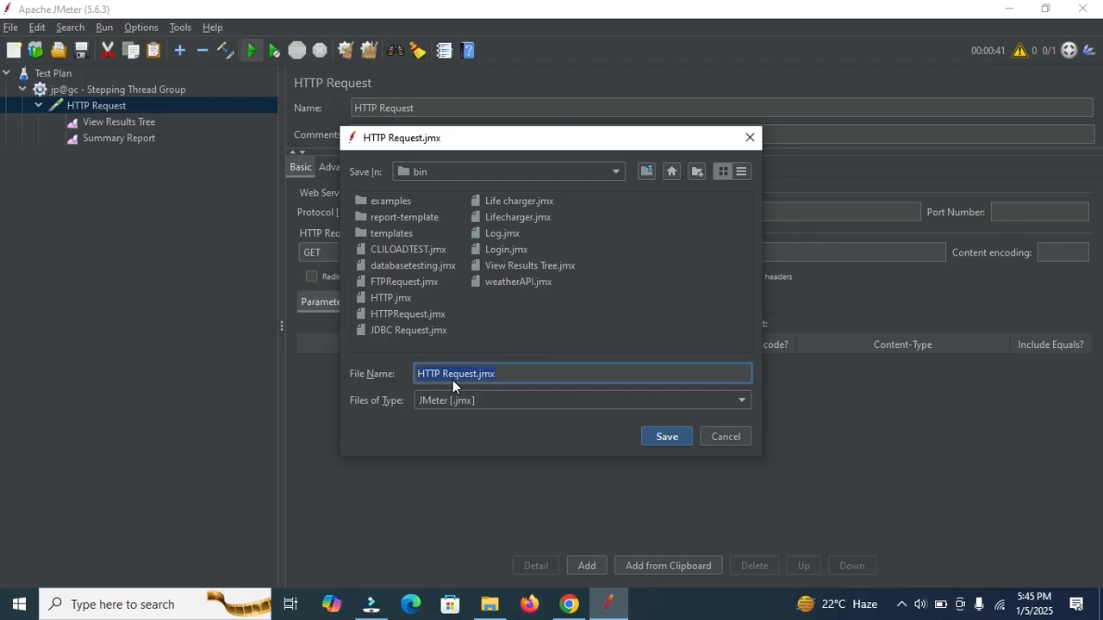
pyautogui.click(477, 373)
pyautogui.press('BackSpace')
pyautogui.press('BackSpace')
pyautogui.press('BackSpace')
pyautogui.press('BackSpace')
pyautogui.press('BackSpace')
pyautogui.press('BackSpace')
pyautogui.press('BackSpace')
pyautogui.press('BackSpace')
pyautogui.press('BackSpace')
pyautogui.press('BackSpace')
pyautogui.press('BackSpace')
pyautogui.press('BackSpace')
pyautogui.write('Jpgc thread')
pyautogui.click(667, 436)
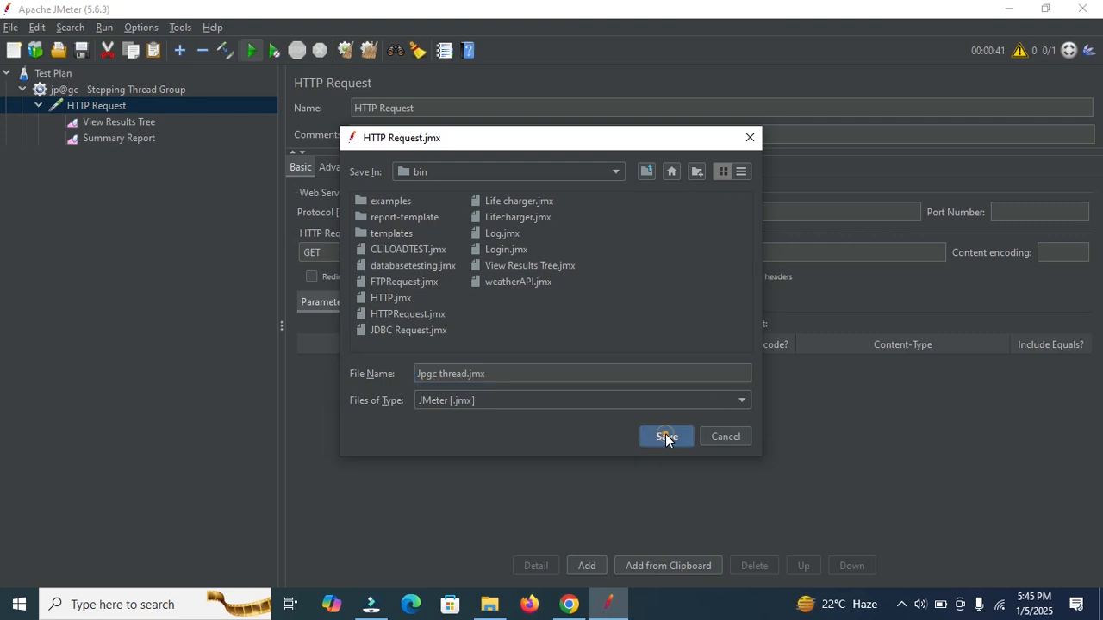
pyautogui.hotkey('ctrl', 'r')
# Step: Check the listeners, the Stepping Thread Group's schedule and the HTTP Request's settings while the test runs
pyautogui.click(133, 138)
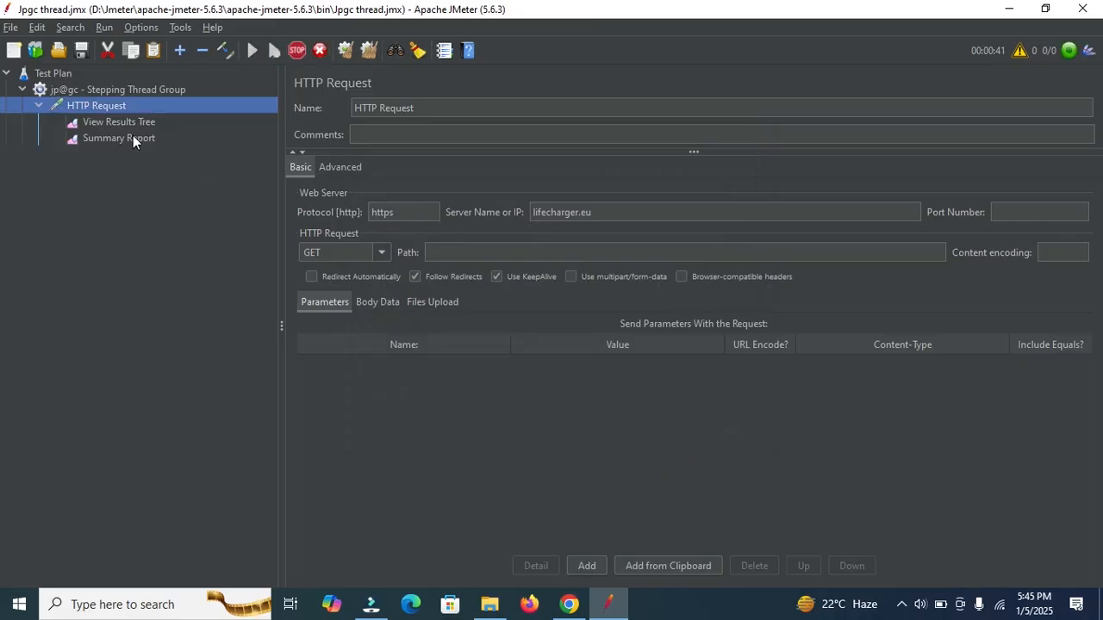
pyautogui.click(118, 122)
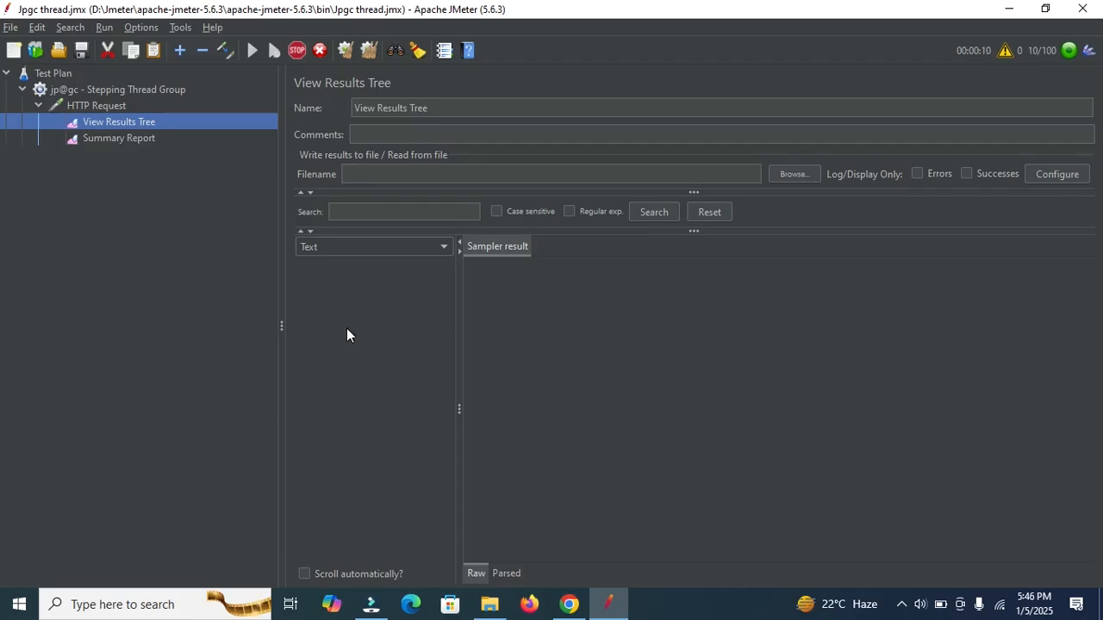
pyautogui.click(86, 90)
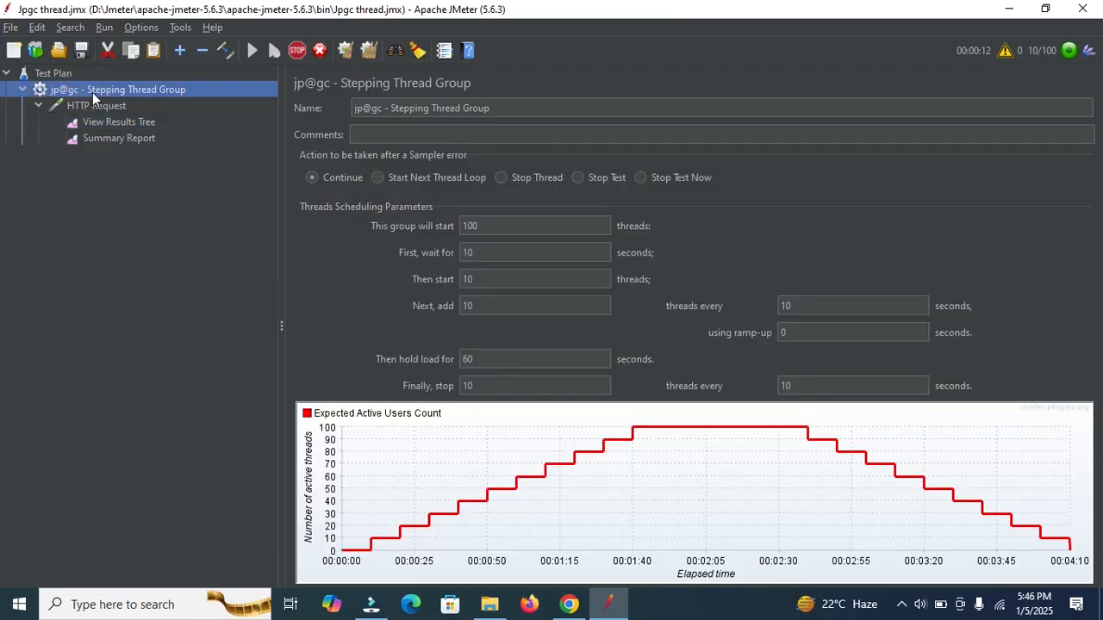
pyautogui.click(98, 109)
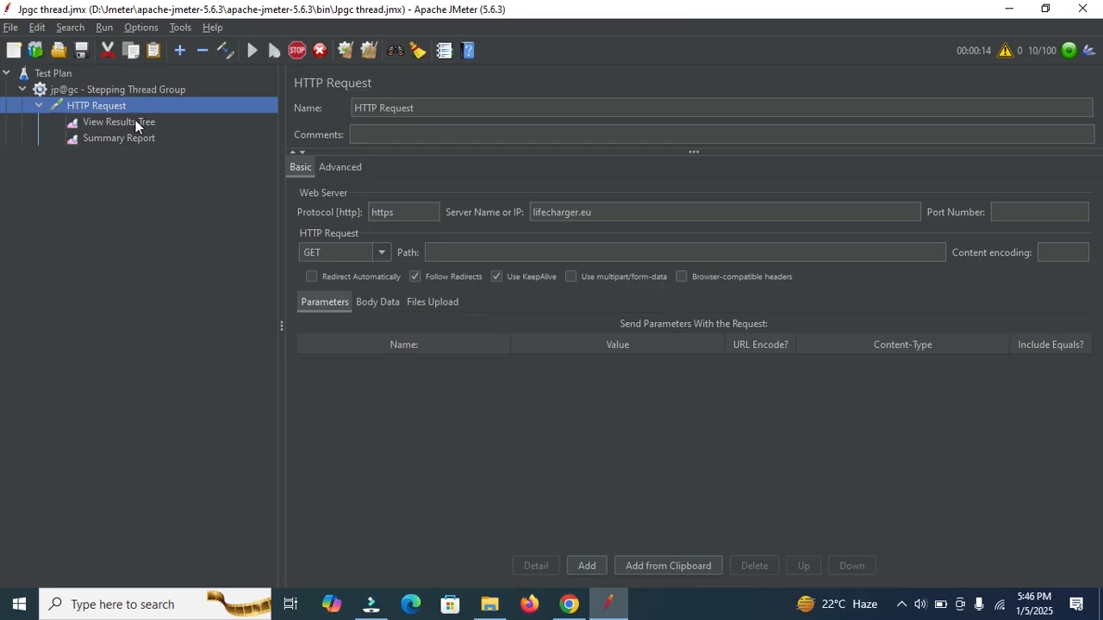
# Step: In View Results Tree, examine the sampler results of several failed and successful requests and the first sample's request body
pyautogui.click(135, 122)
pyautogui.click(360, 266)
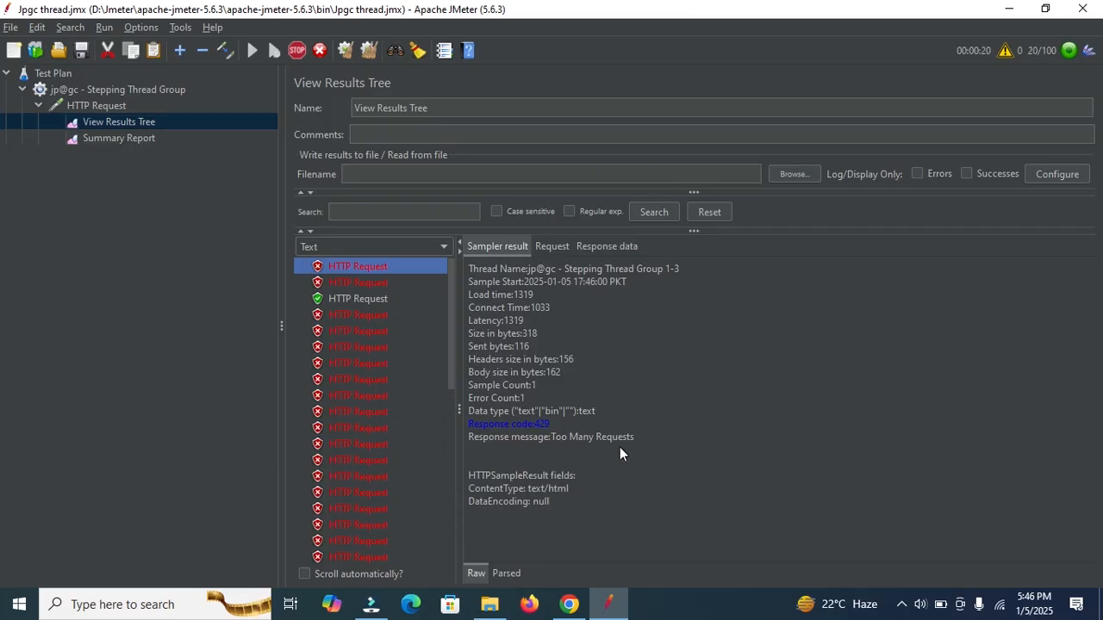
pyautogui.click(554, 248)
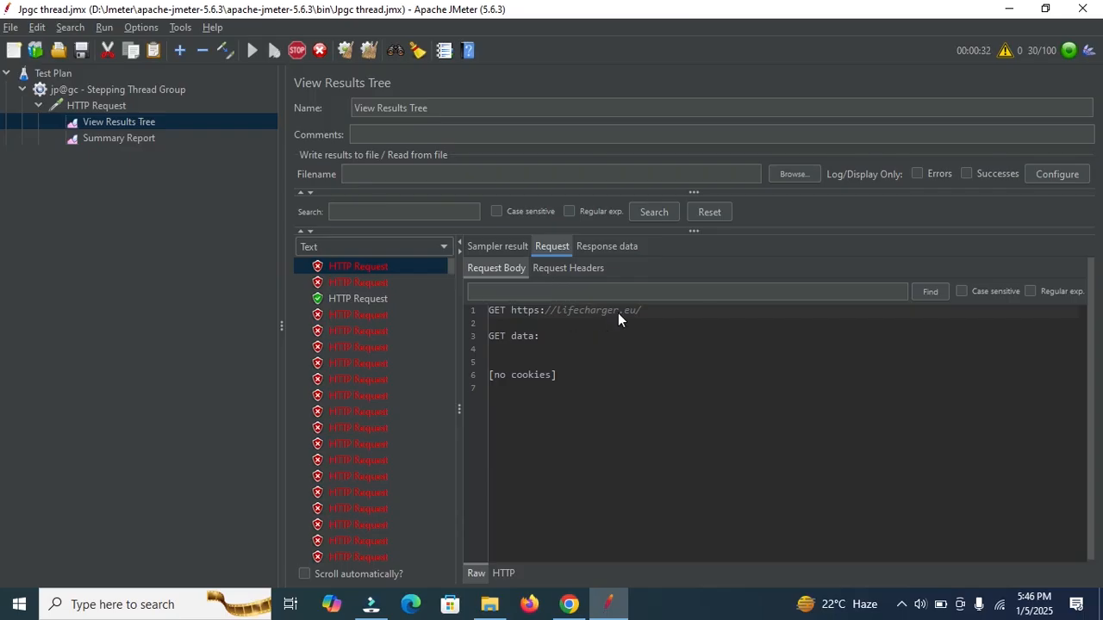
pyautogui.click(356, 333)
pyautogui.click(513, 249)
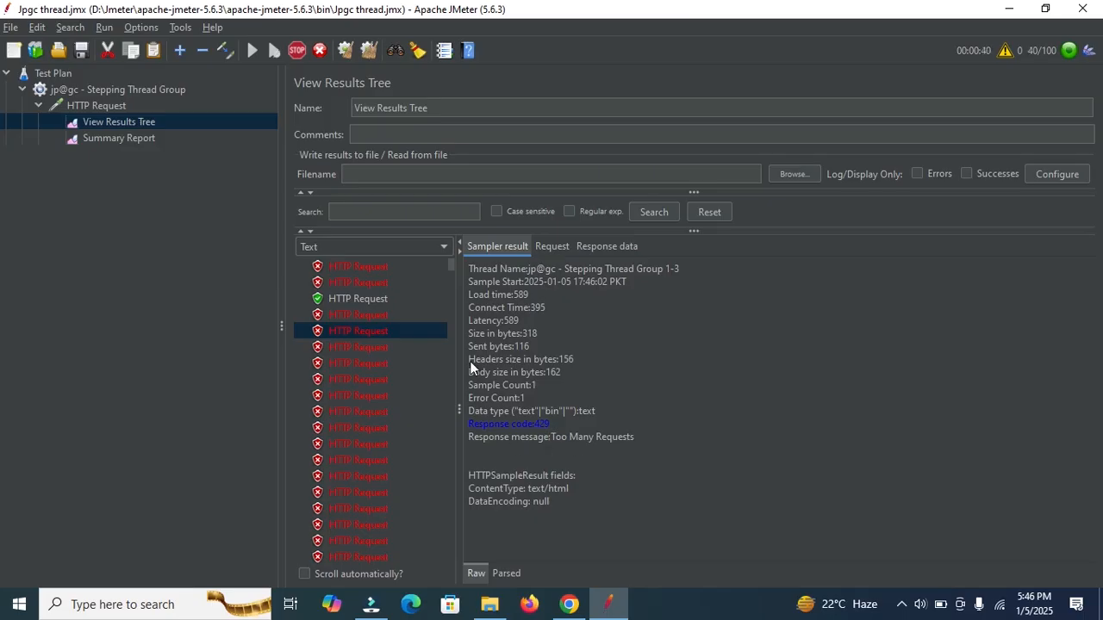
pyautogui.click(338, 299)
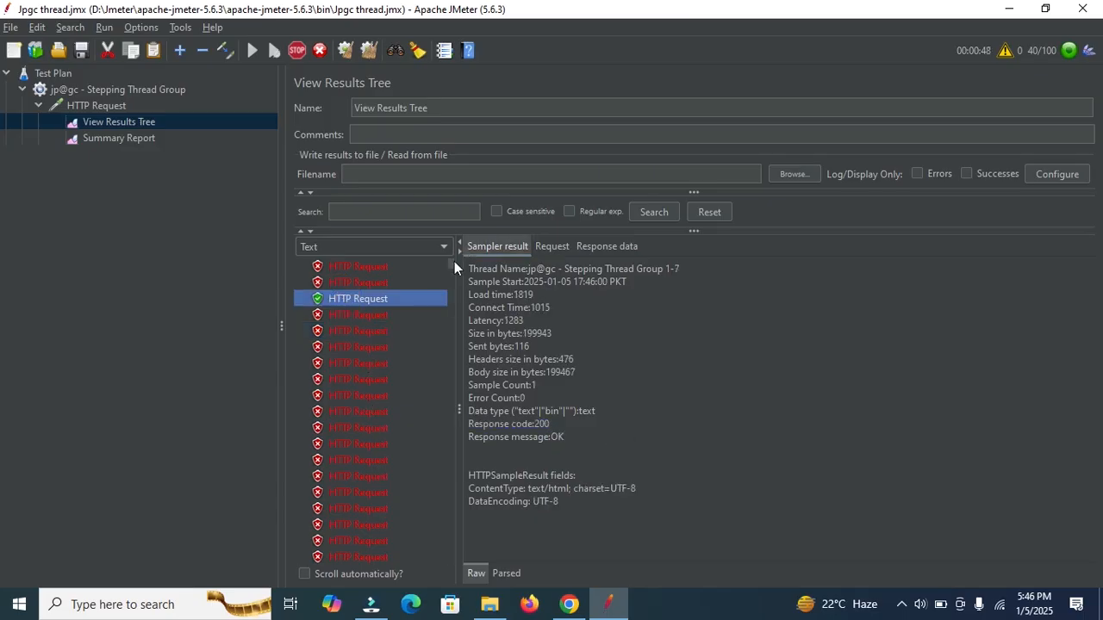
pyautogui.moveTo(451, 265); pyautogui.dragTo(432, 287)
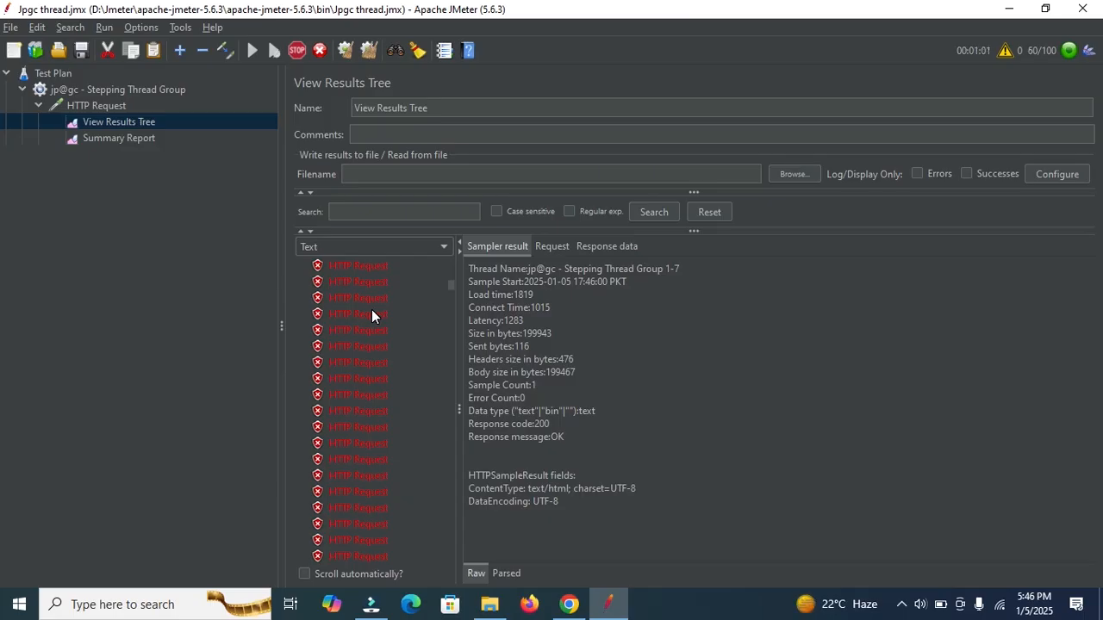
pyautogui.click(372, 476)
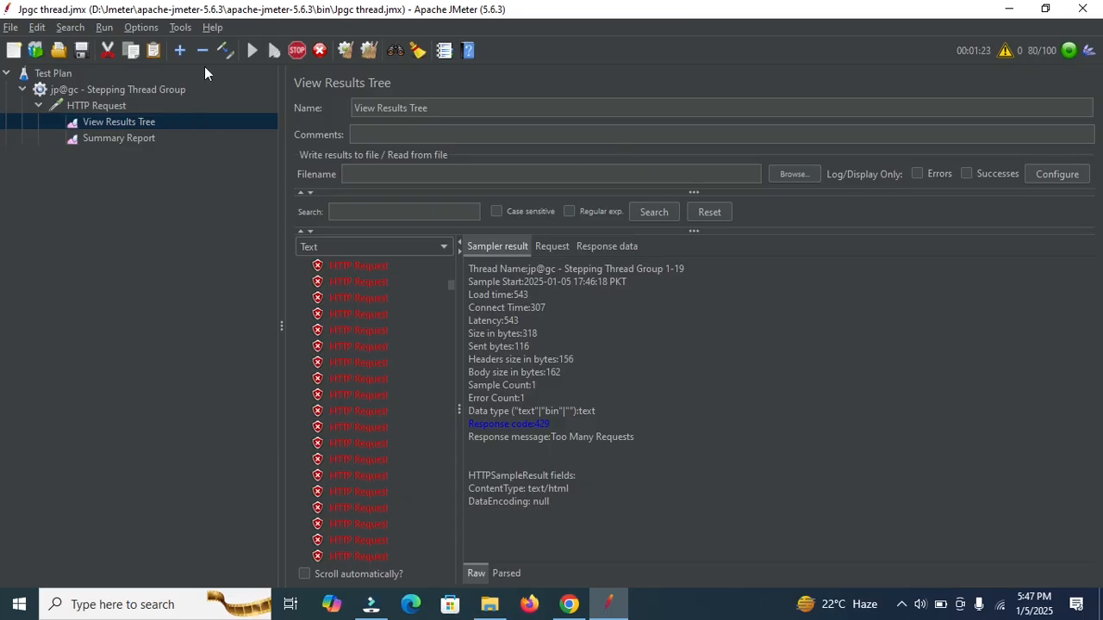
# Step: Stop the running load test
pyautogui.click(297, 52)
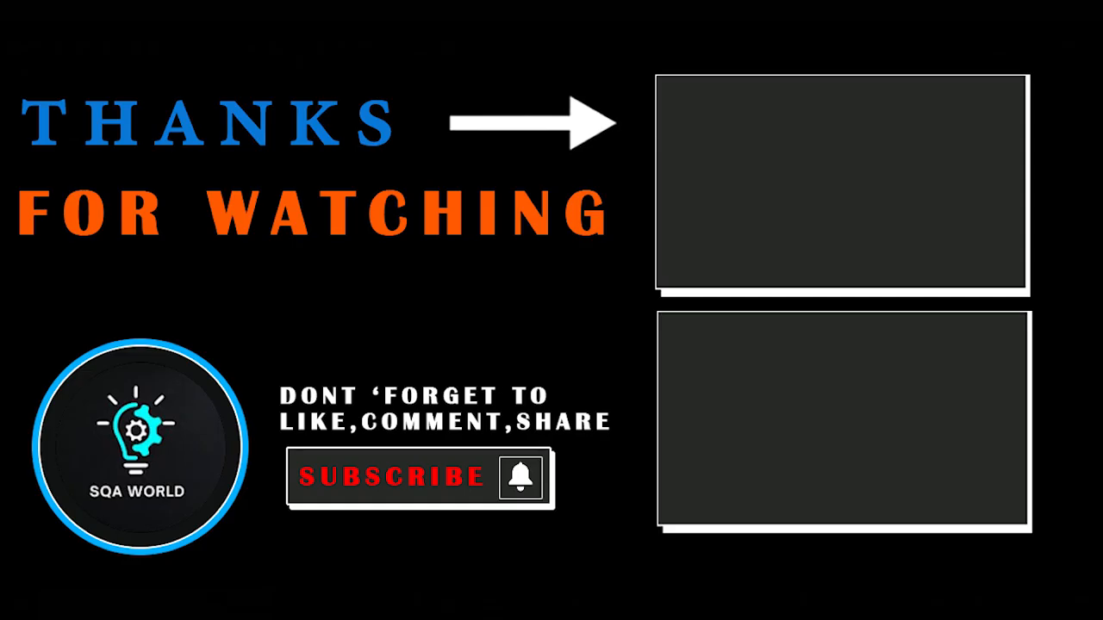